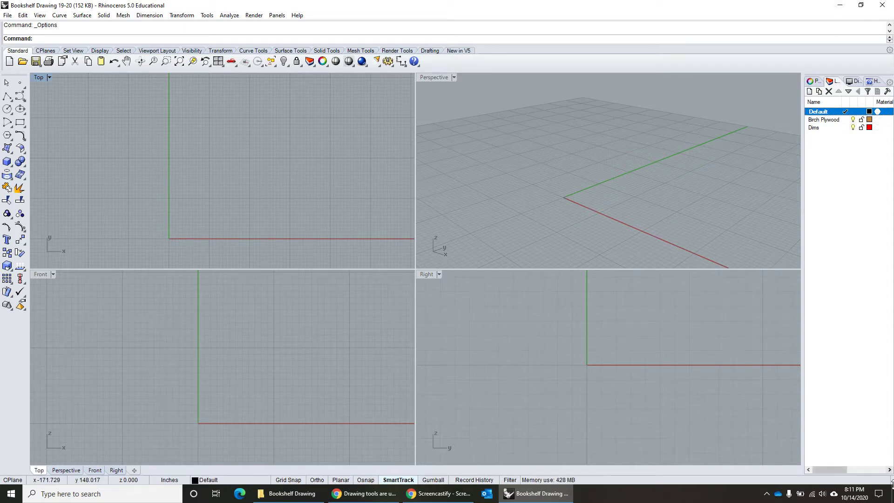
{"action": "key", "text": "super+d"}
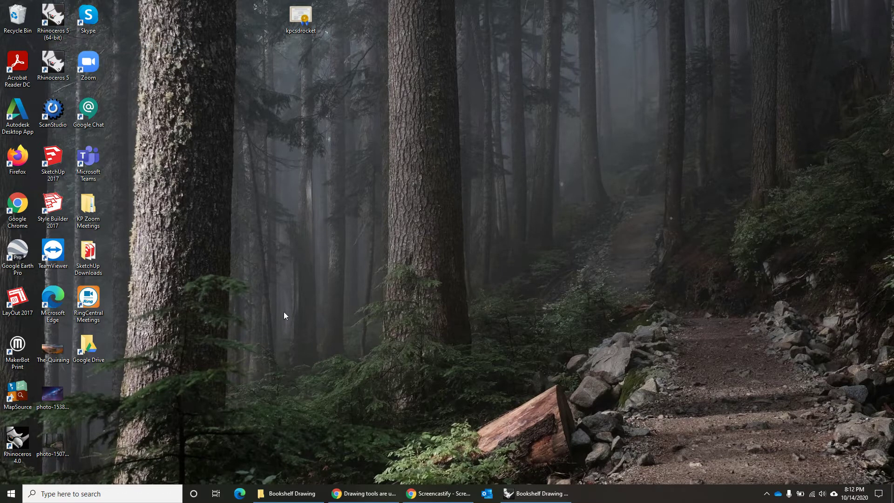
{"action": "left_click", "coordinate": [537, 494]}
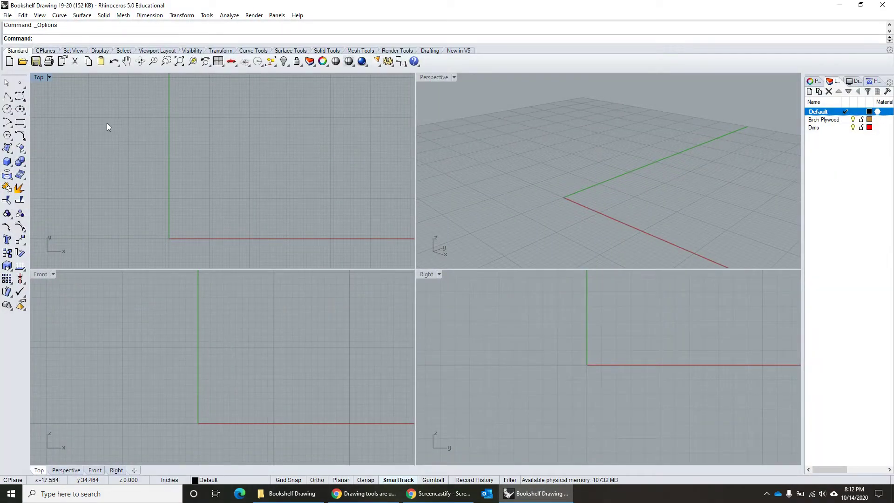
{"action": "left_click", "coordinate": [22, 61]}
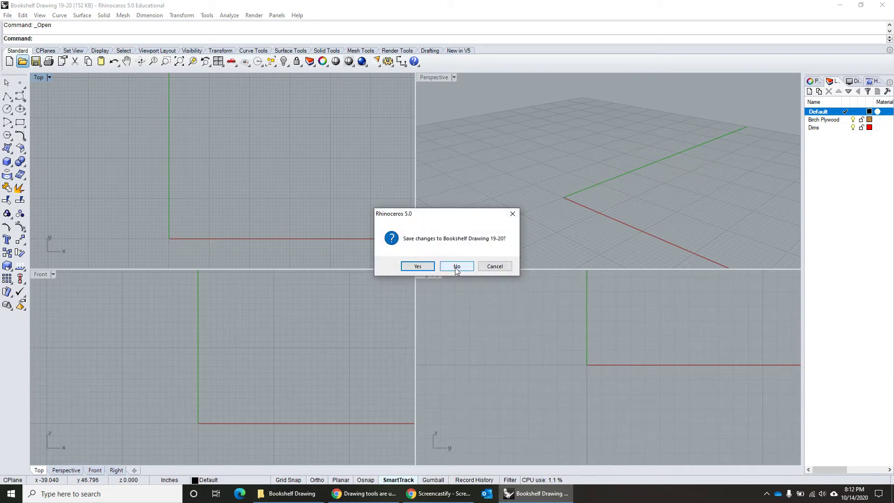
{"action": "left_click", "coordinate": [455, 269]}
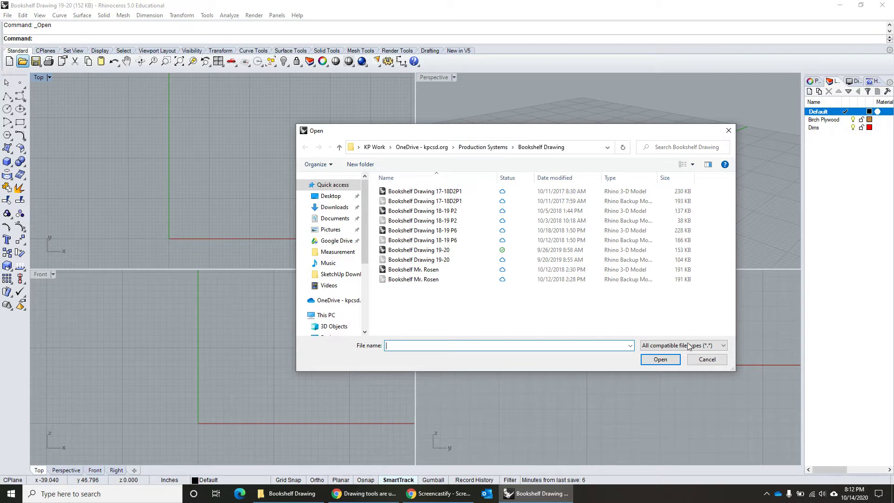
{"action": "left_click", "coordinate": [706, 359]}
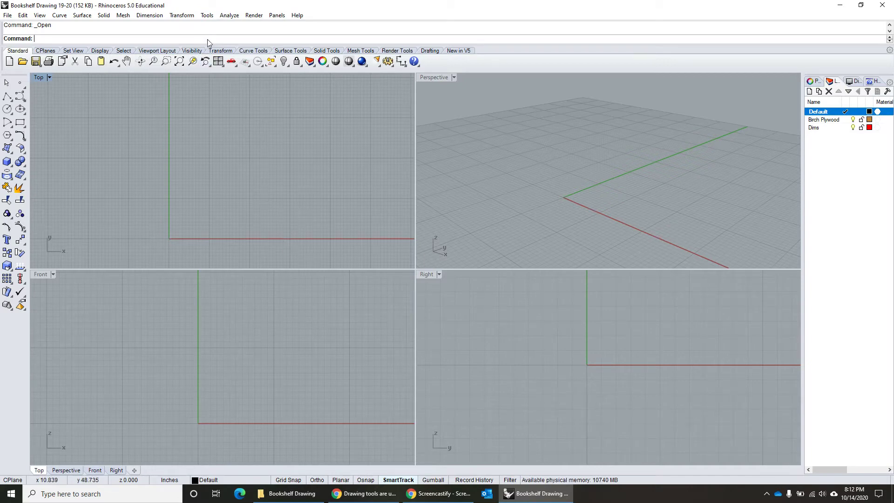
Step: Check the model units, tolerances and distance display in the document's unit settings
{"action": "left_click", "coordinate": [207, 15]}
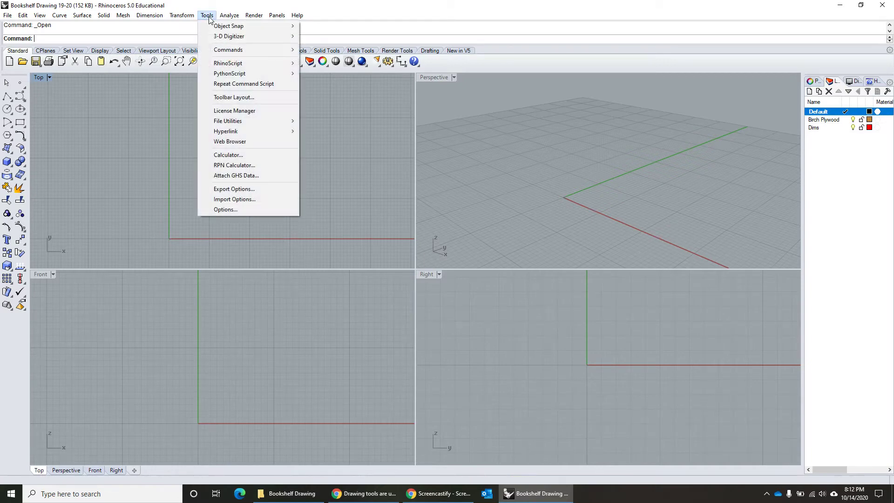
{"action": "left_click", "coordinate": [225, 210]}
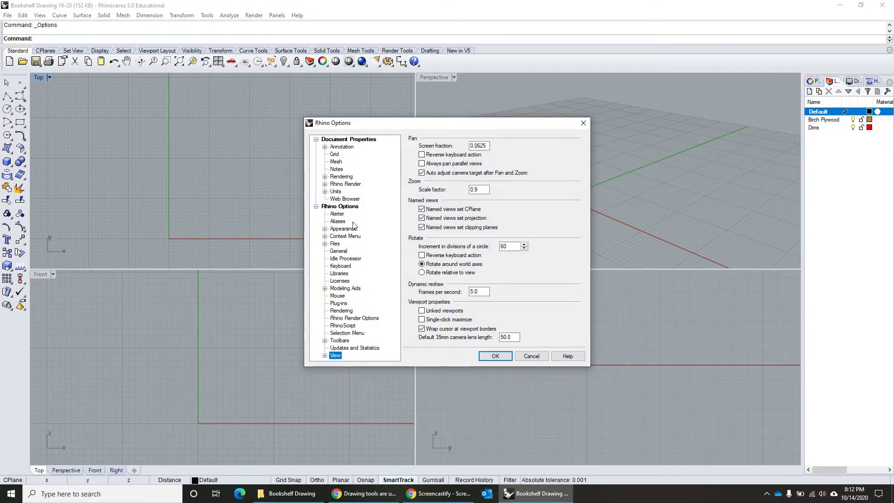
{"action": "left_click", "coordinate": [335, 192]}
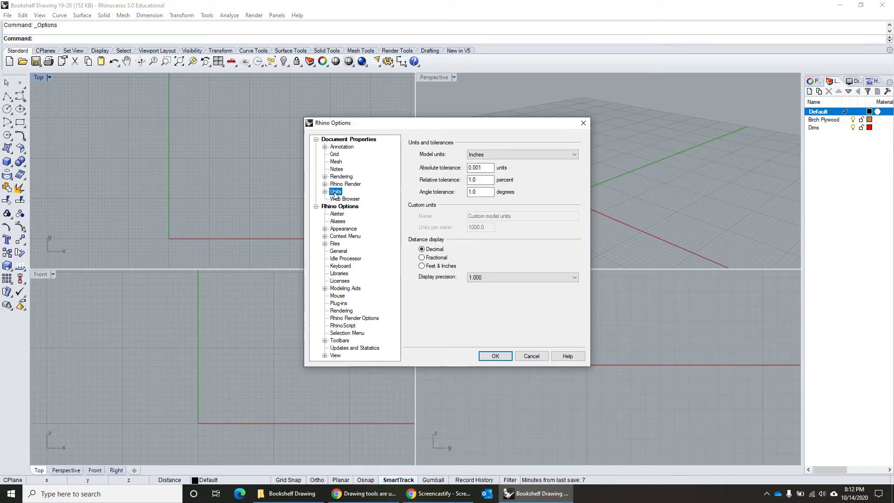
{"action": "left_click", "coordinate": [493, 157]}
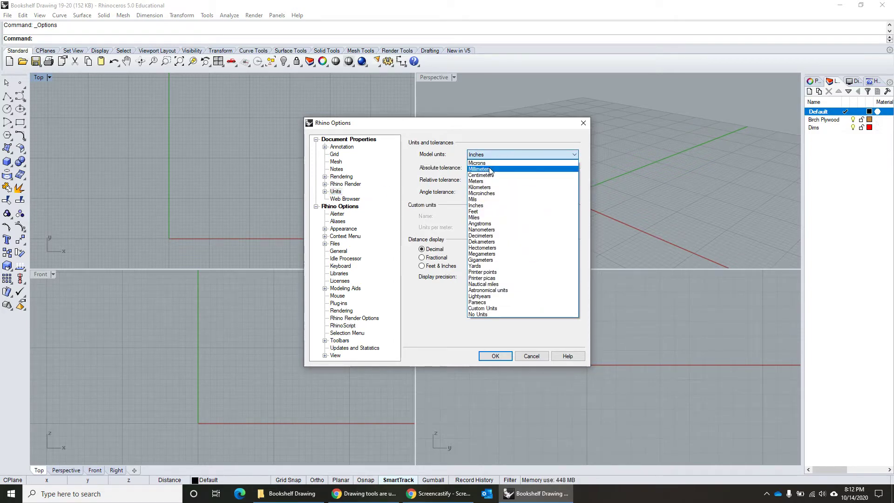
{"action": "left_click", "coordinate": [490, 155]}
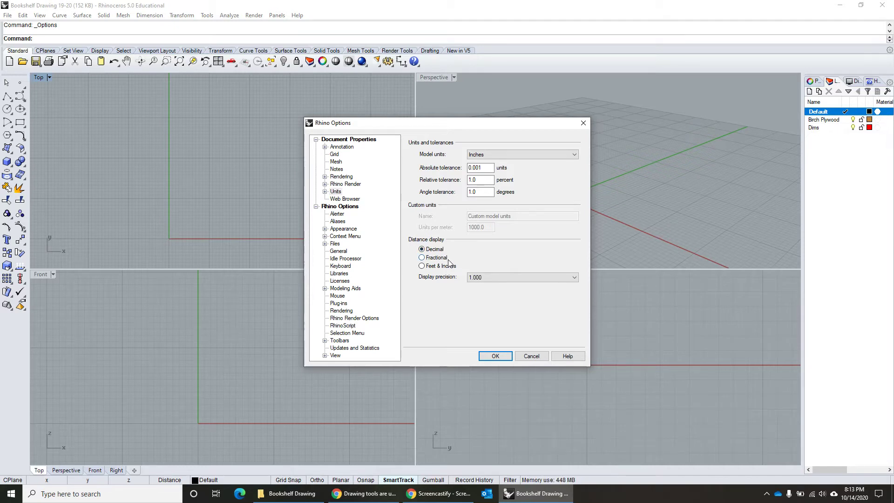
{"action": "left_click", "coordinate": [495, 356]}
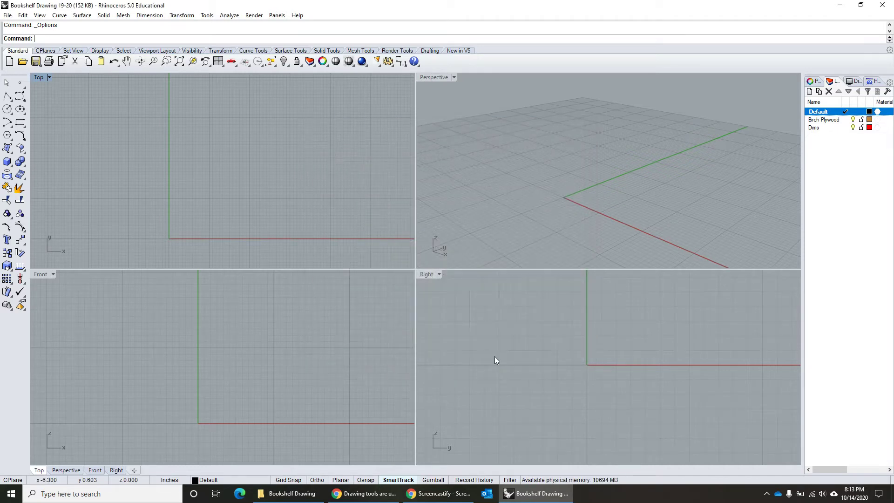
Step: Review the grid line count, grid line intervals and snap spacing in the document's grid settings
{"action": "left_click", "coordinate": [206, 16]}
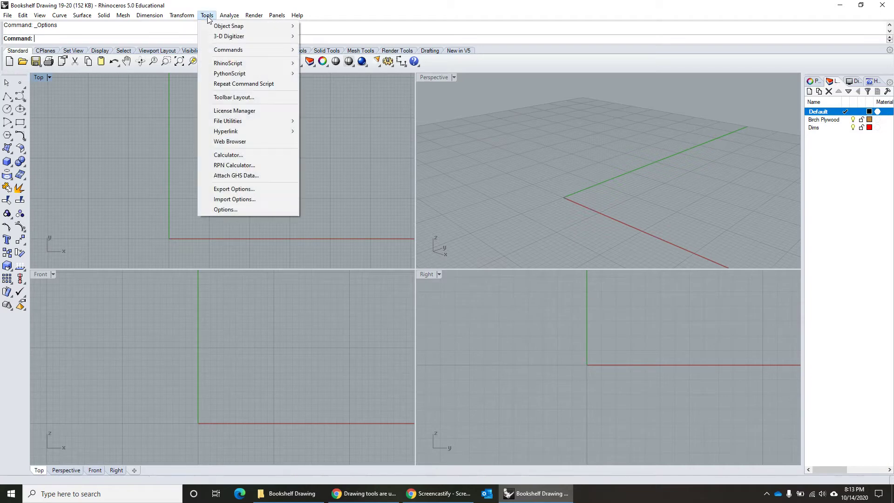
{"action": "left_click", "coordinate": [231, 210]}
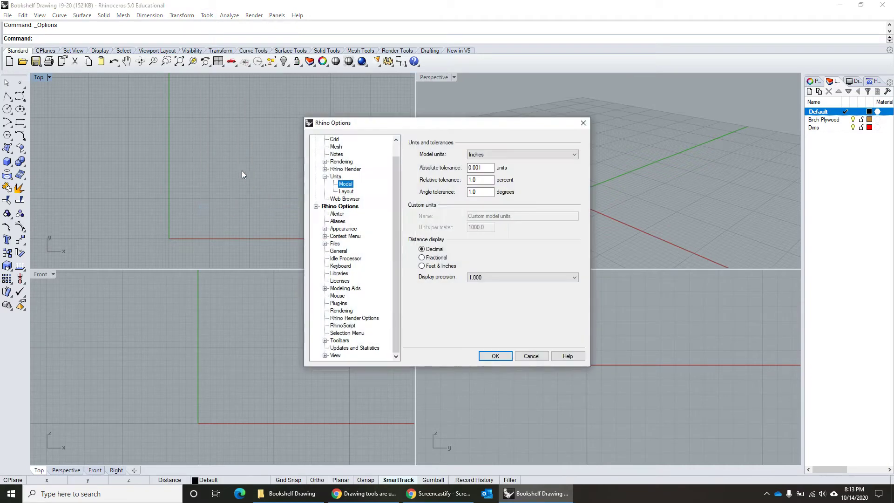
{"action": "left_click", "coordinate": [334, 140]}
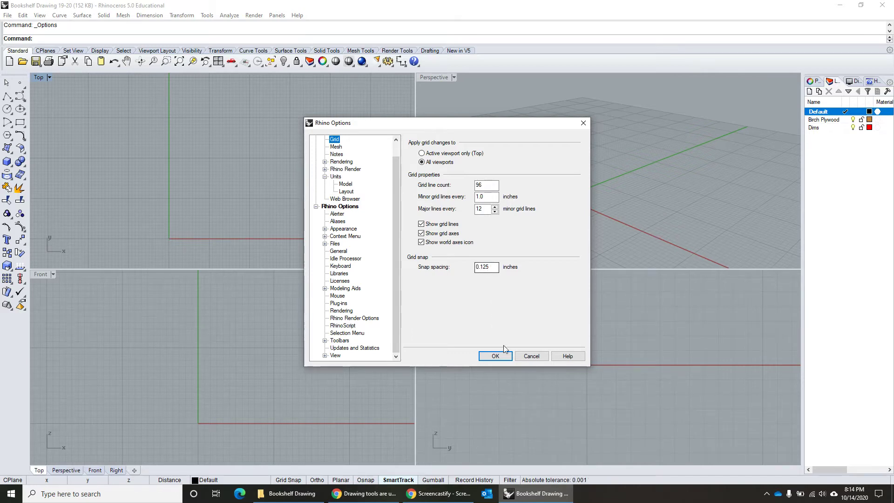
{"action": "left_click", "coordinate": [496, 357]}
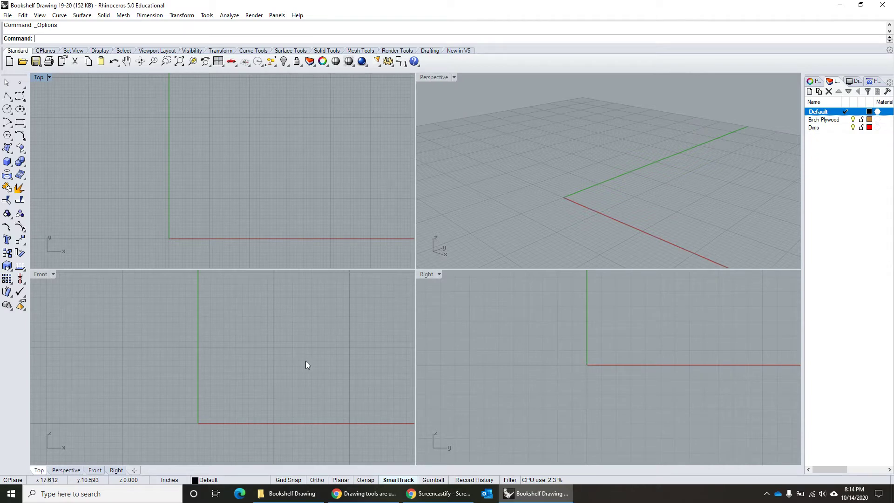
{"action": "right_click_drag", "start_coordinate": [305, 361], "coordinate": [278, 350]}
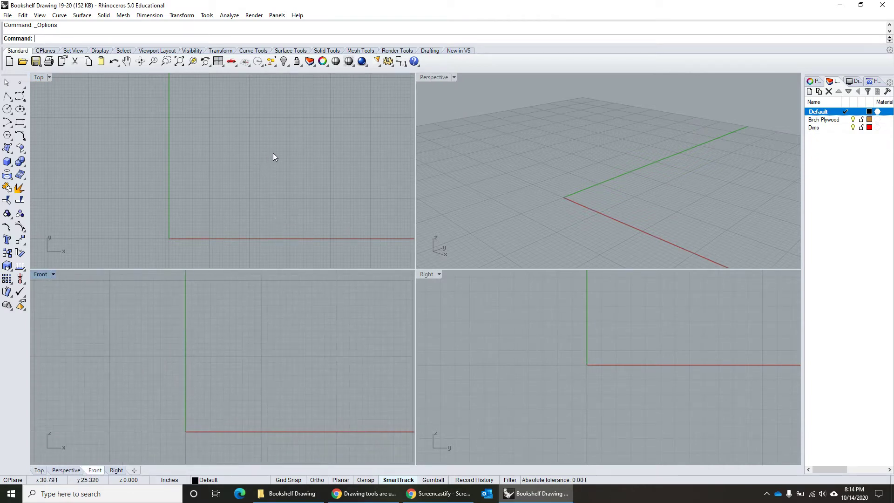
{"action": "right_click_drag", "start_coordinate": [273, 153], "coordinate": [251, 158]}
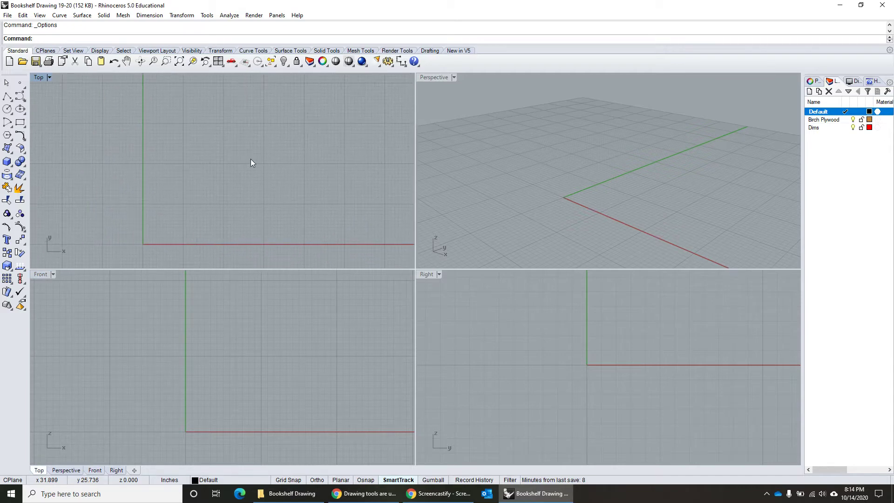
{"action": "right_click_drag", "start_coordinate": [541, 319], "coordinate": [579, 334]}
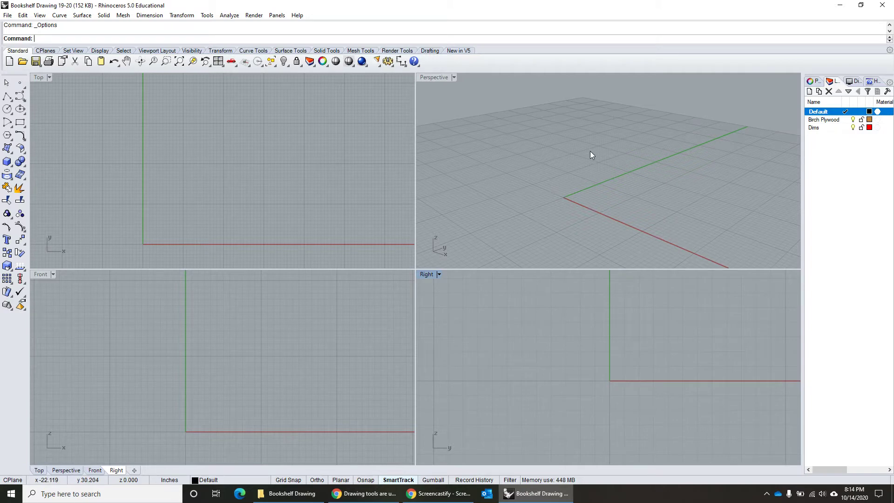
{"action": "right_click_drag", "start_coordinate": [590, 152], "coordinate": [613, 158]}
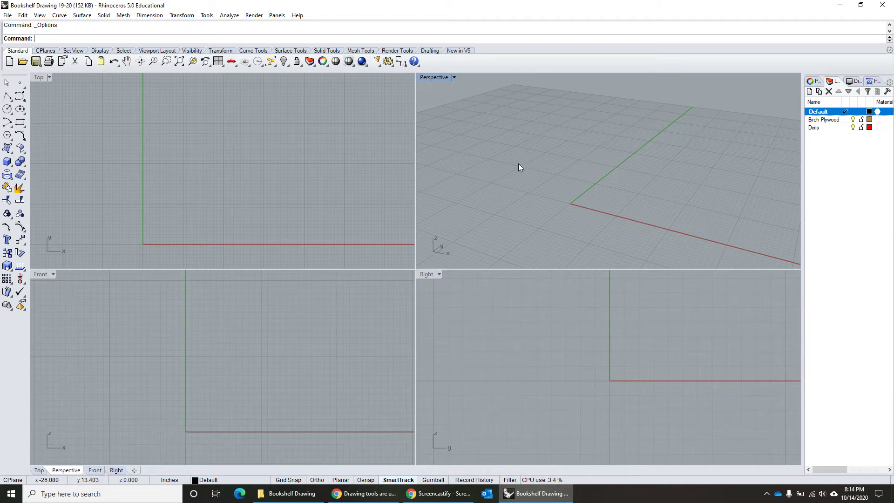
{"action": "right_click_drag", "start_coordinate": [519, 163], "coordinate": [529, 180], "text": "shift"}
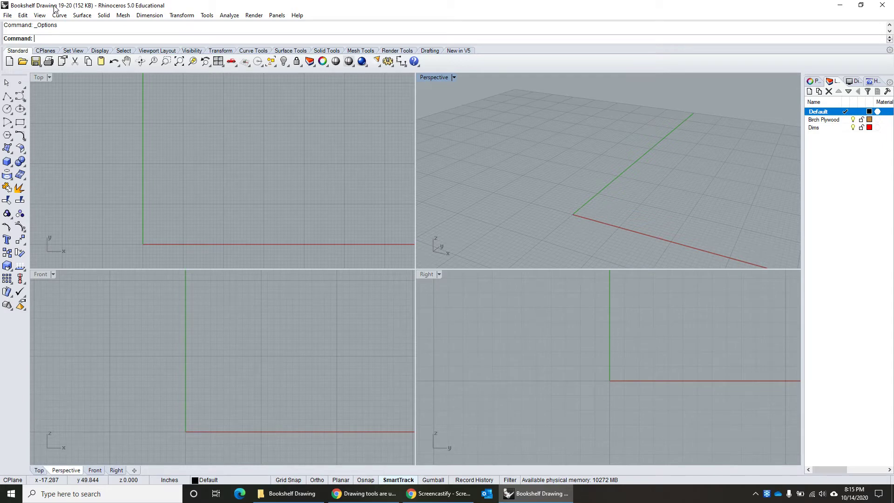
Step: Begin saving the drawing under a new name and create a folder called deleteme inside the Bookshelf Drawing folder
{"action": "left_click", "coordinate": [9, 18]}
{"action": "left_click", "coordinate": [54, 94]}
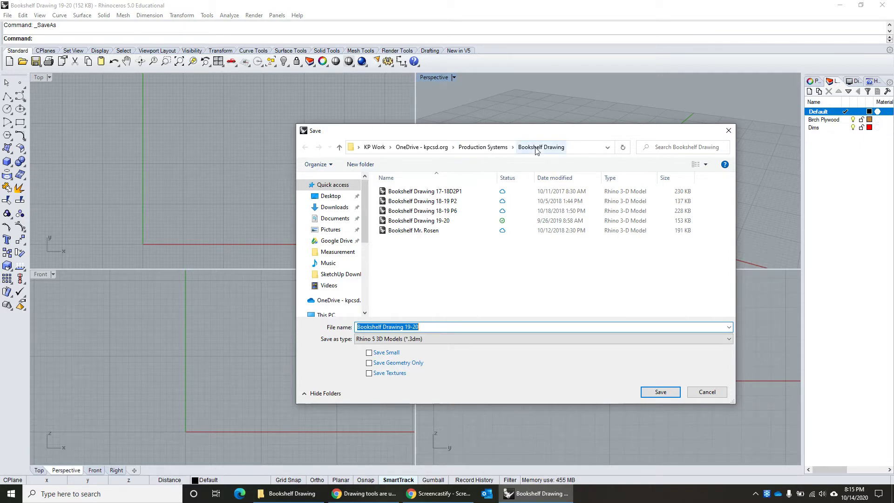
{"action": "left_click", "coordinate": [362, 165]}
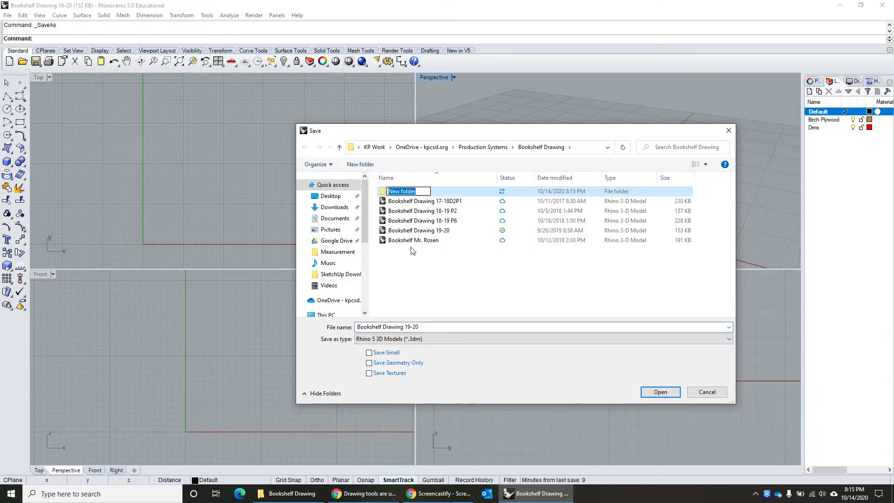
{"action": "type", "text": "B"}
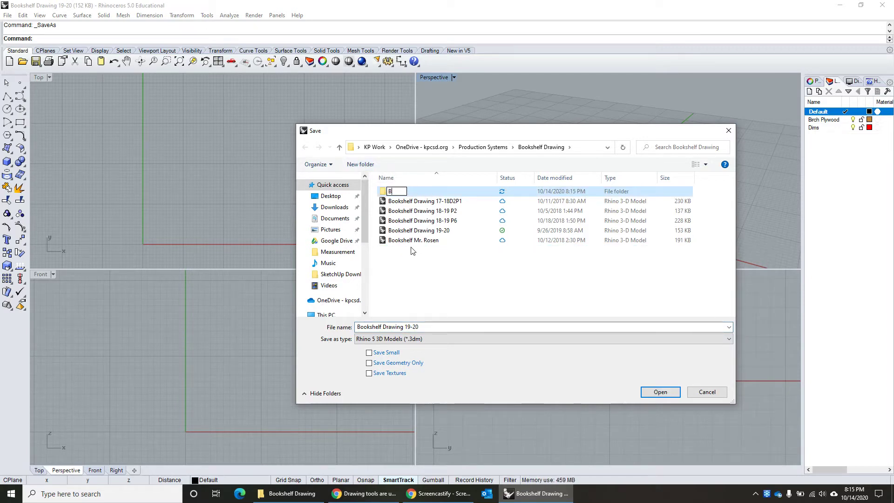
{"action": "type", "text": "ookshel"}
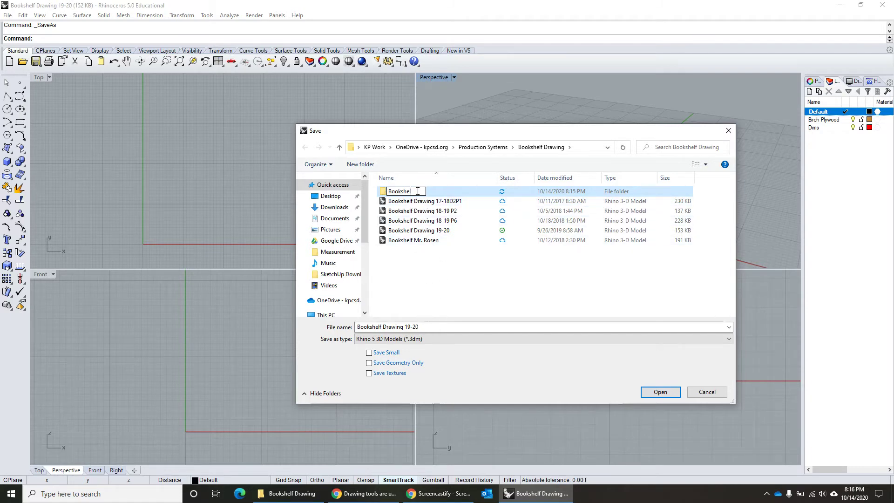
{"action": "left_click_drag", "start_coordinate": [417, 191], "coordinate": [385, 192]}
{"action": "type", "text": "deleteme"}
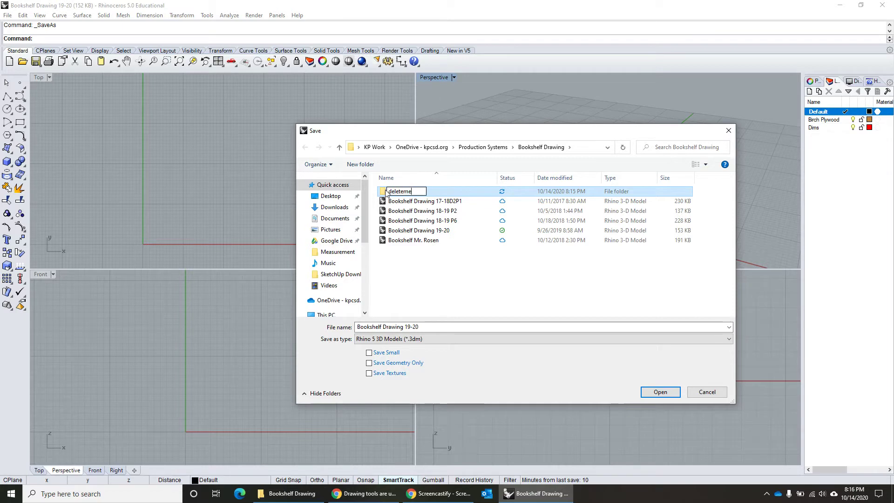
{"action": "left_click", "coordinate": [466, 258]}
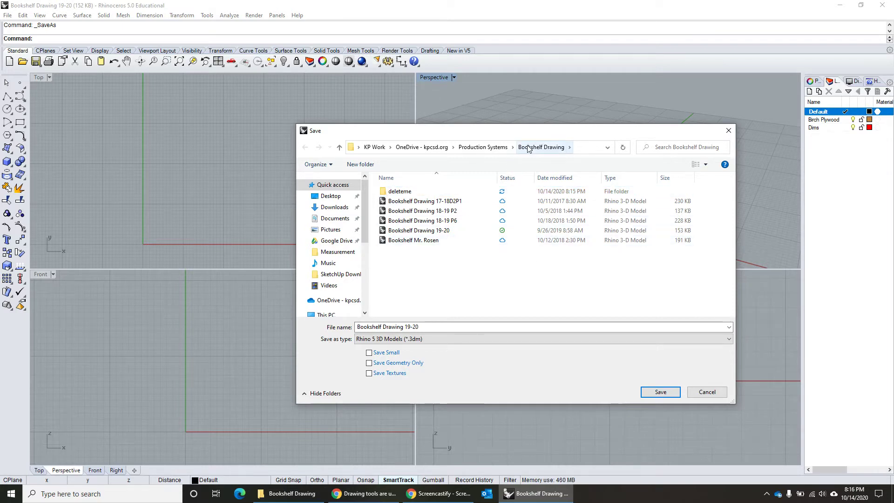
Step: Save the drawing as Bookshelf Drawing Lesson in the Bookshelf Drawing folder and save it once more
{"action": "left_click", "coordinate": [423, 326]}
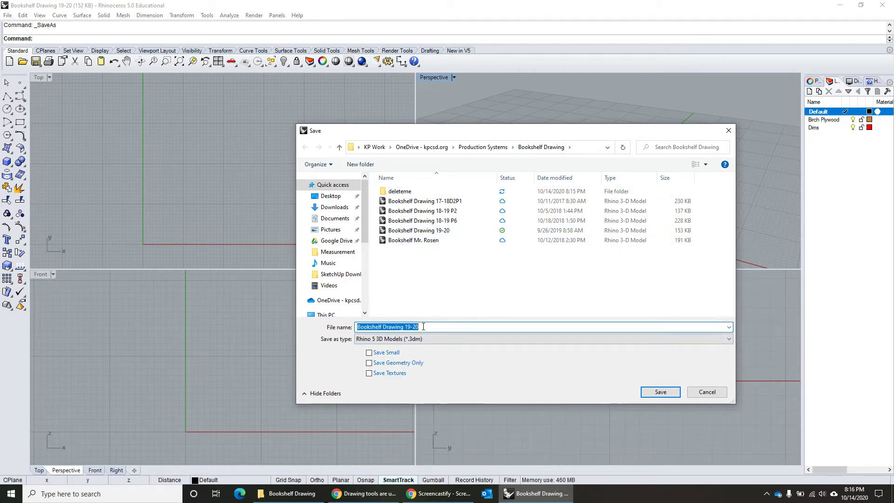
{"action": "left_click", "coordinate": [423, 326]}
{"action": "key", "text": "BackSpace"}
{"action": "key", "text": "BackSpace"}
{"action": "key", "text": "BackSpace"}
{"action": "key", "text": "BackSpace"}
{"action": "key", "text": "BackSpace"}
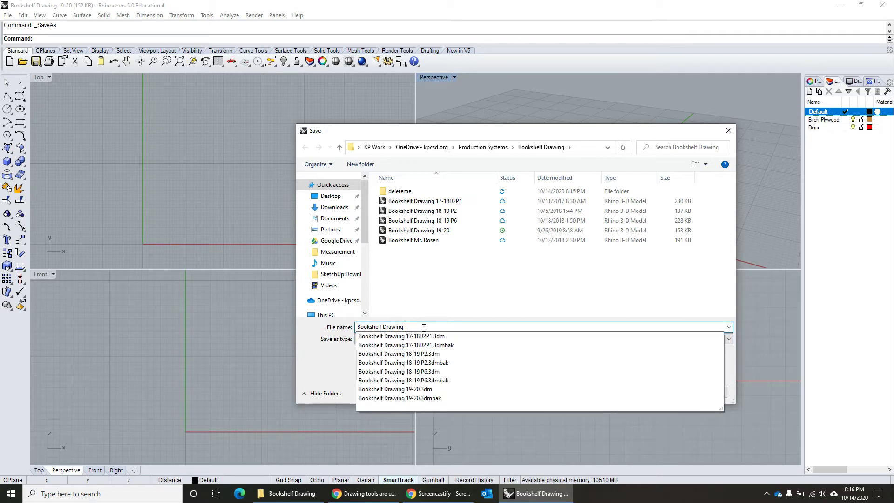
{"action": "type", "text": "L"}
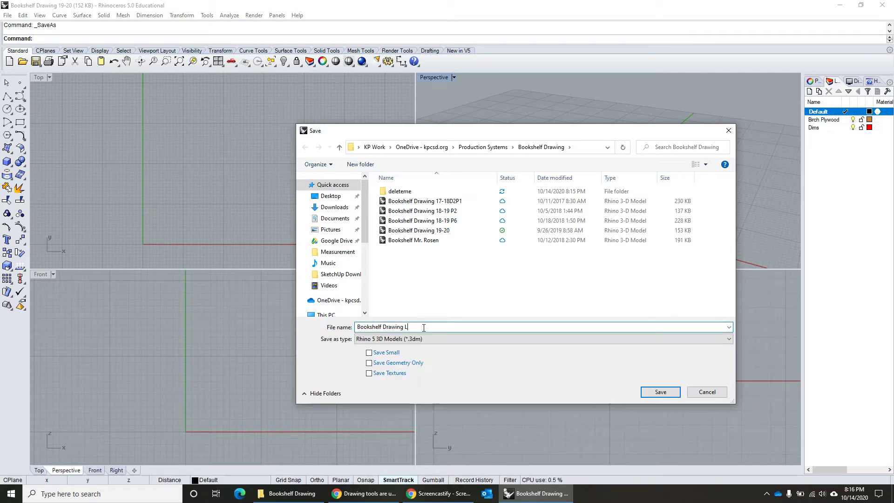
{"action": "type", "text": "esson"}
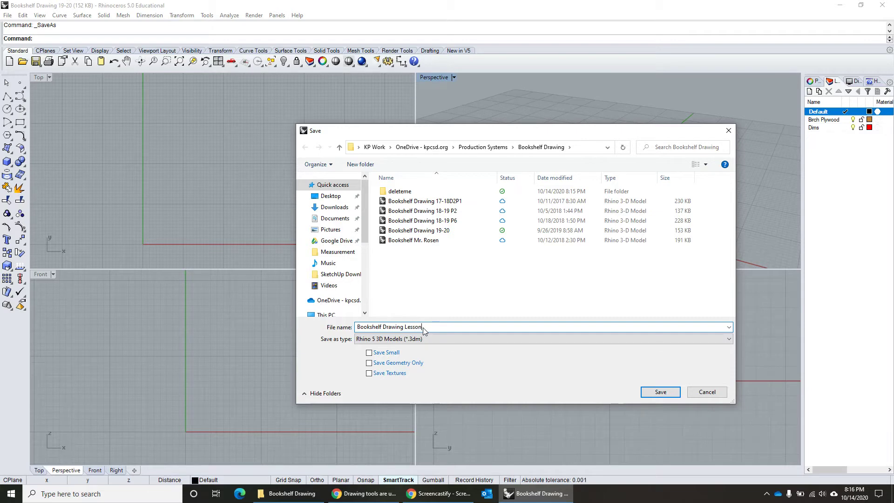
{"action": "left_click", "coordinate": [660, 392]}
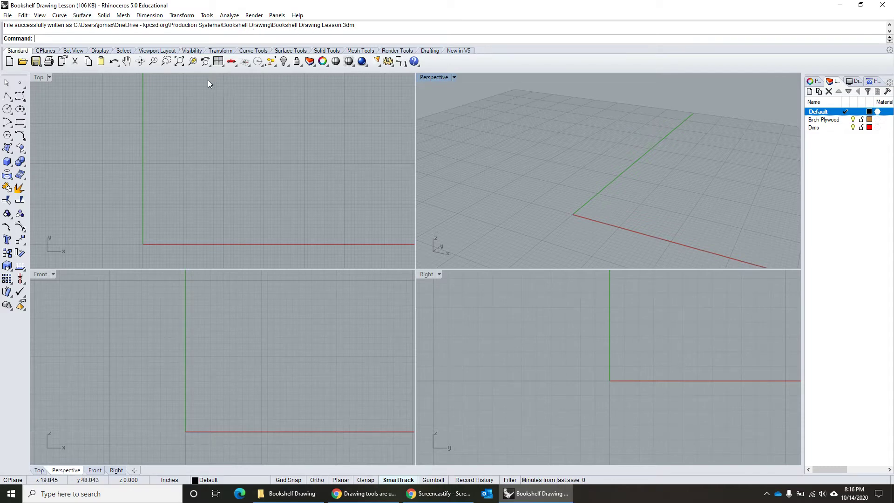
{"action": "left_click", "coordinate": [8, 15]}
{"action": "left_click", "coordinate": [24, 60]}
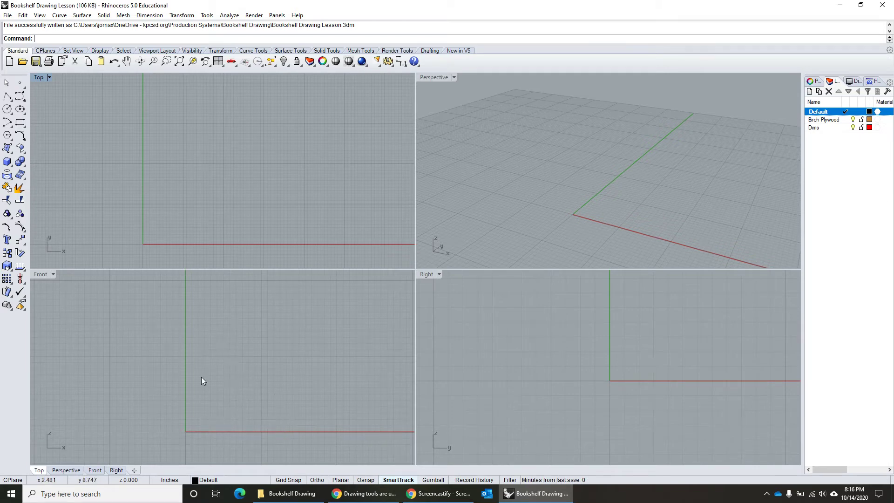
Step: Start a polyline with Grid Snap on, SmartTrack and Ortho off, and the object snap options displayed
{"action": "left_click", "coordinate": [7, 97]}
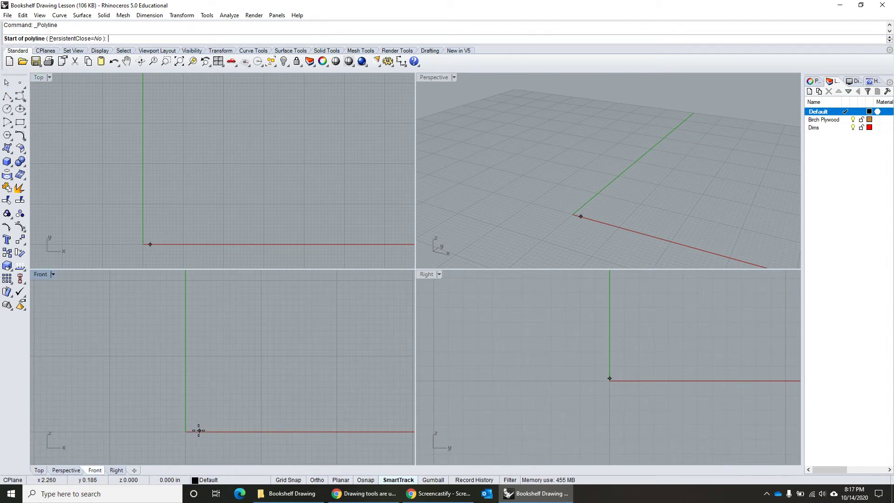
{"action": "scroll", "coordinate": [191, 431], "scroll_direction": "up", "scroll_amount": 2}
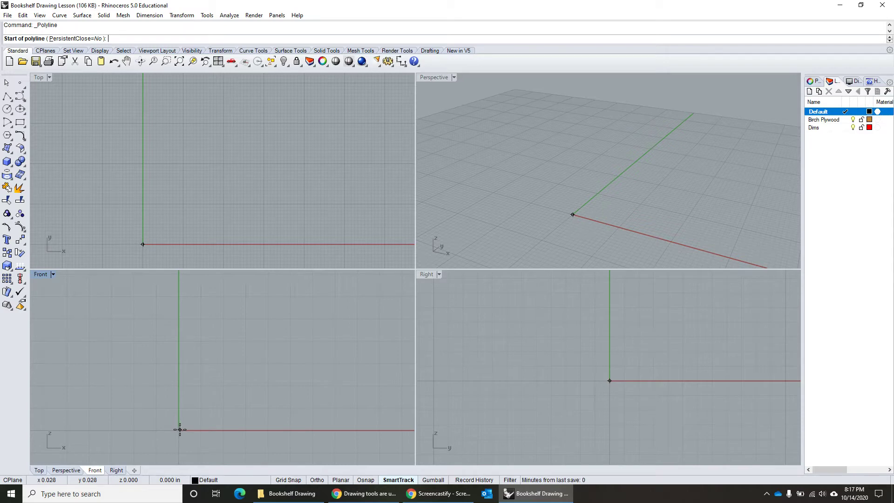
{"action": "left_click", "coordinate": [289, 484]}
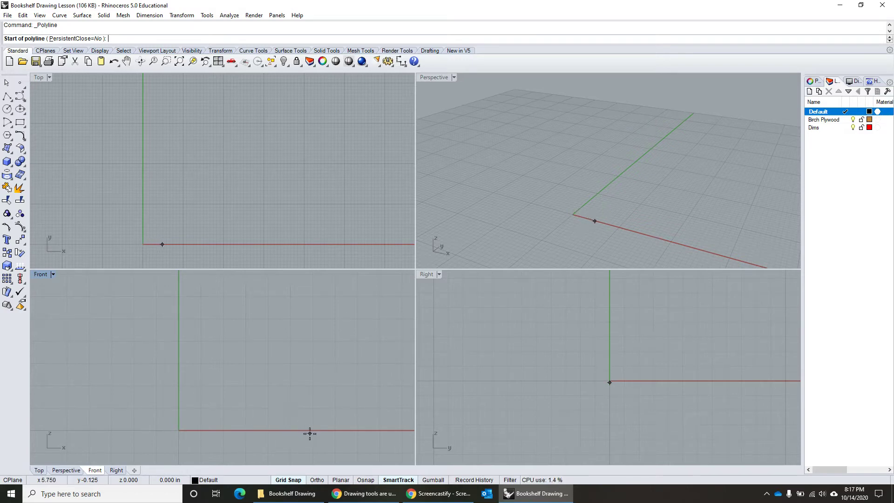
{"action": "left_click", "coordinate": [396, 480]}
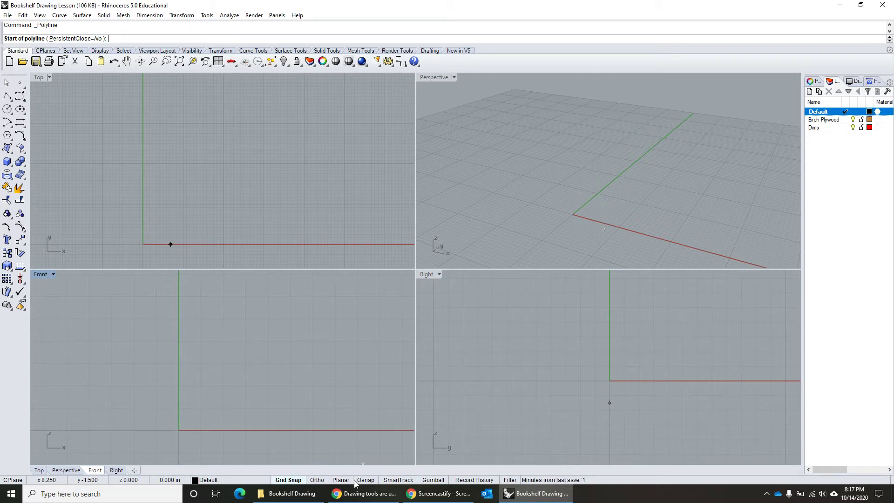
{"action": "left_click", "coordinate": [320, 481]}
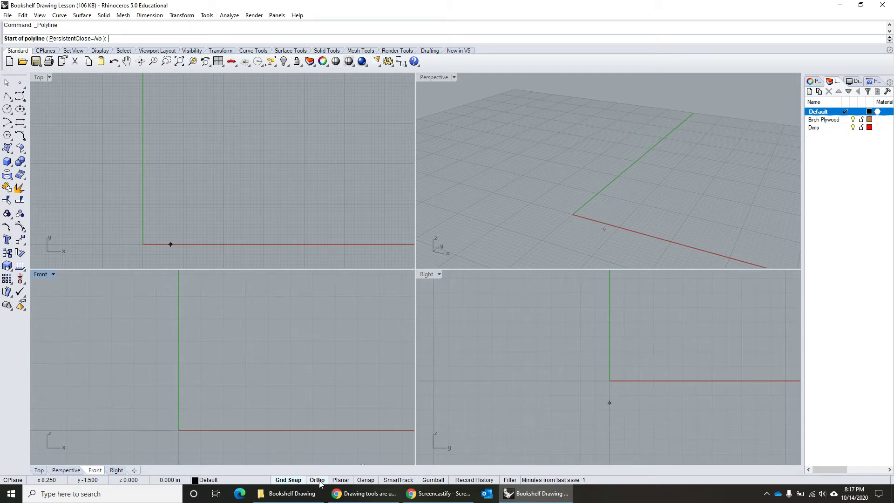
{"action": "left_click", "coordinate": [366, 481]}
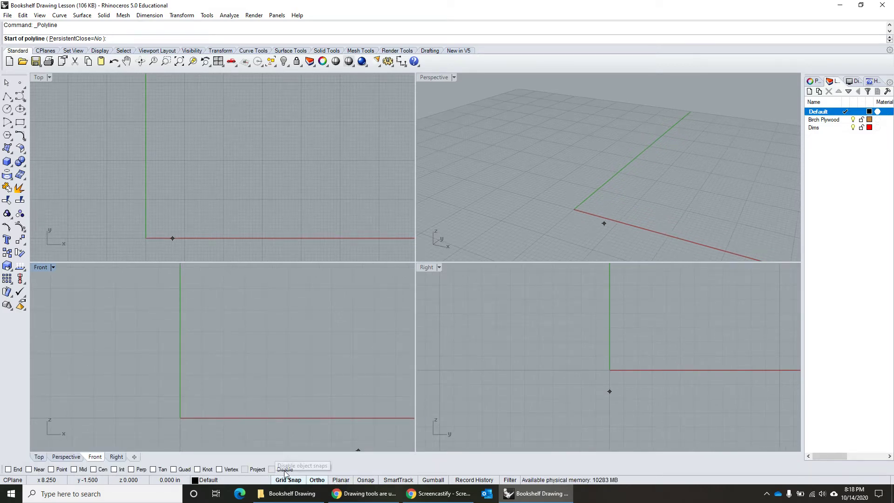
{"action": "left_click", "coordinate": [316, 481]}
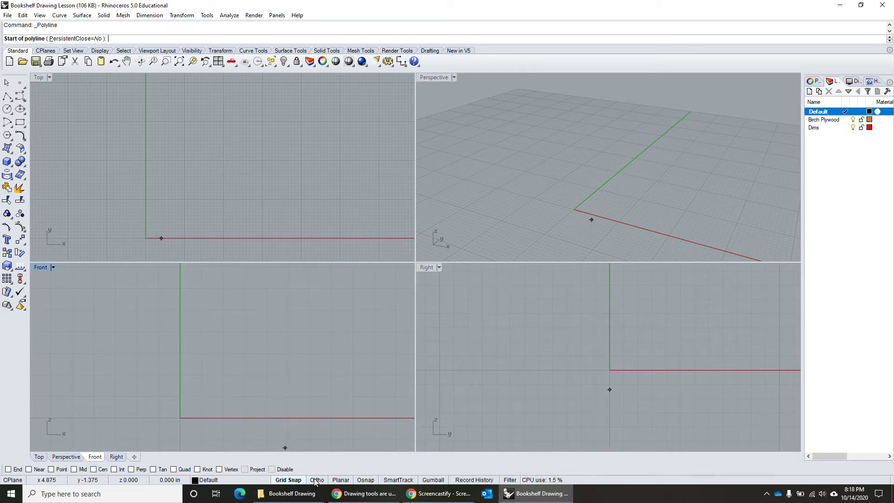
Step: Place the polyline's first point at the origin in the Front view and undo the slightly sloped segment placed after it
{"action": "left_click", "coordinate": [180, 418]}
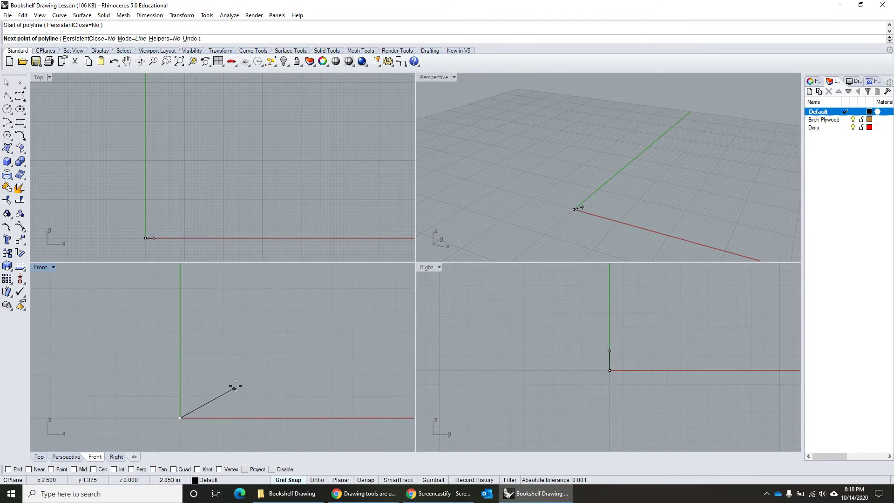
{"action": "left_click", "coordinate": [259, 420]}
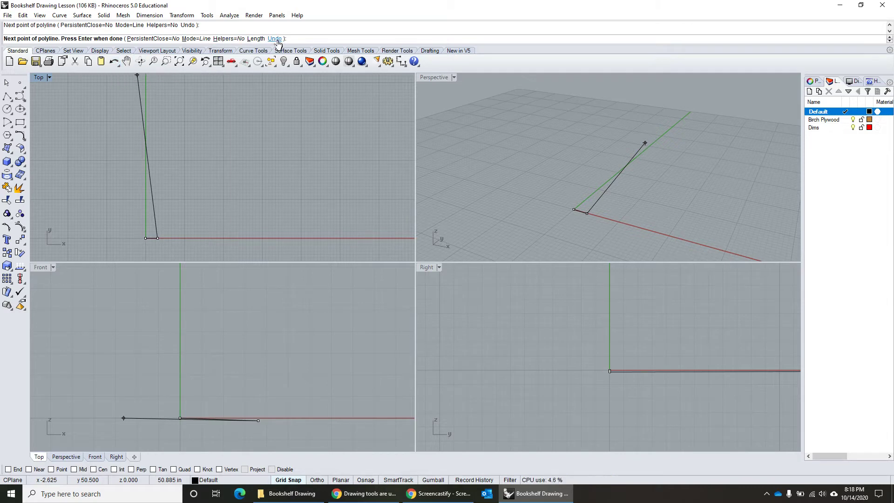
{"action": "left_click", "coordinate": [114, 63]}
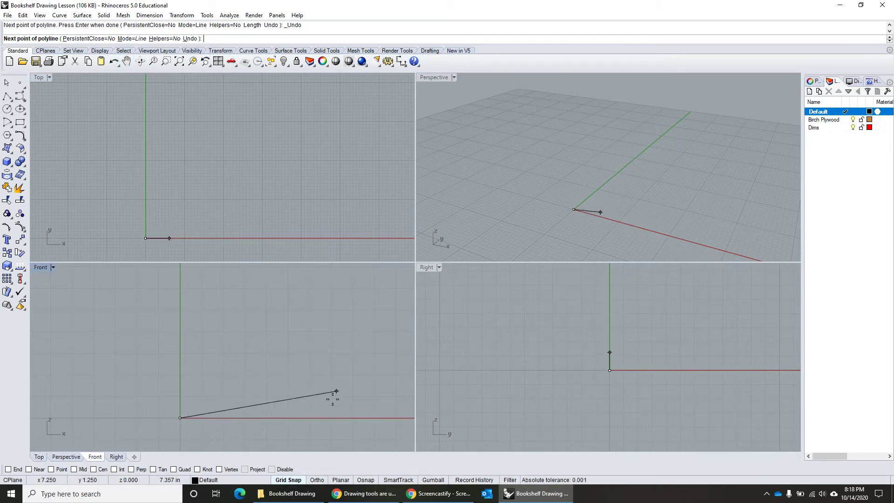
Step: Turn on Ortho, maximize the Front view and draw a 14-inch horizontal segment from the origin along the red axis
{"action": "left_click", "coordinate": [317, 480]}
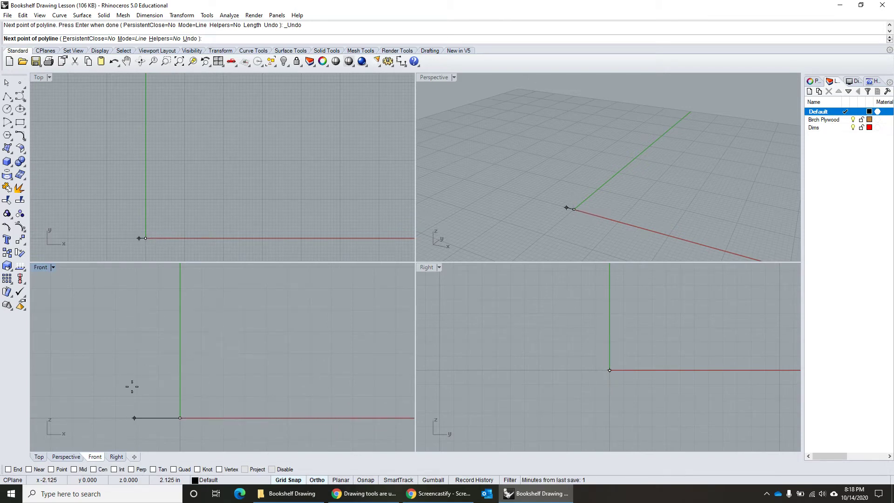
{"action": "scroll", "coordinate": [241, 392], "scroll_direction": "down", "scroll_amount": 3}
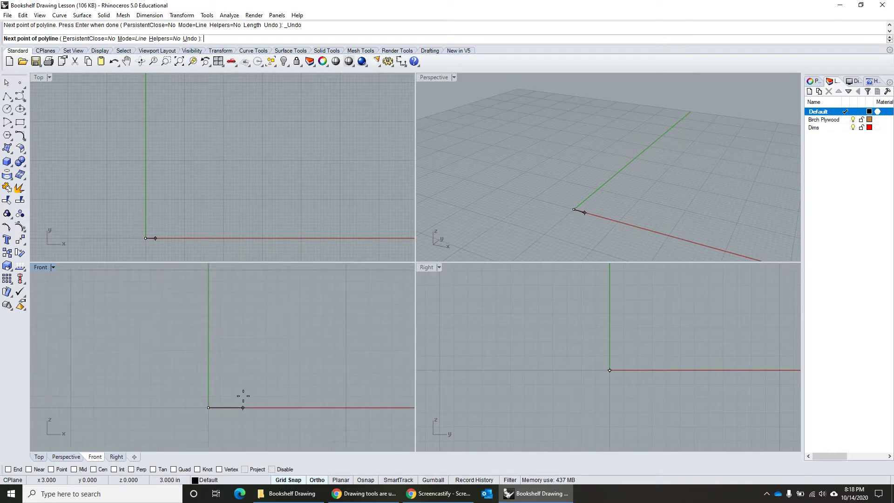
{"action": "right_click_drag", "start_coordinate": [259, 393], "coordinate": [137, 392]}
{"action": "scroll", "coordinate": [152, 395], "scroll_direction": "down", "scroll_amount": 4}
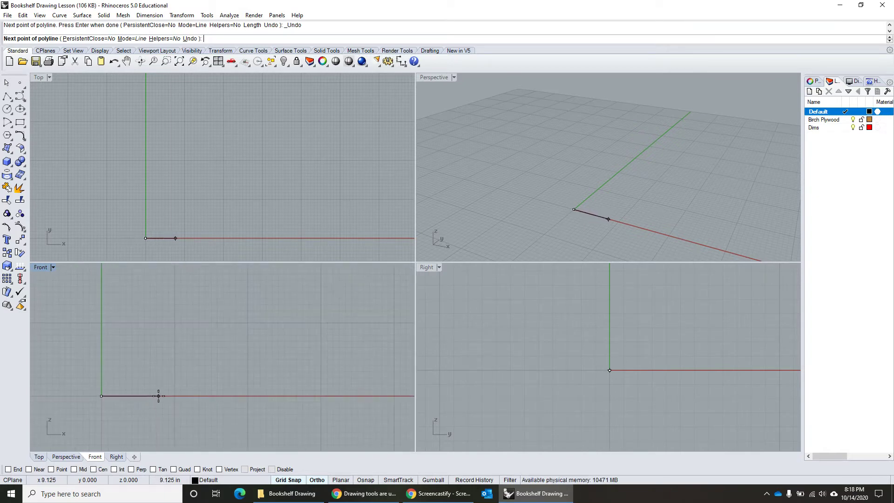
{"action": "double_click", "coordinate": [44, 268]}
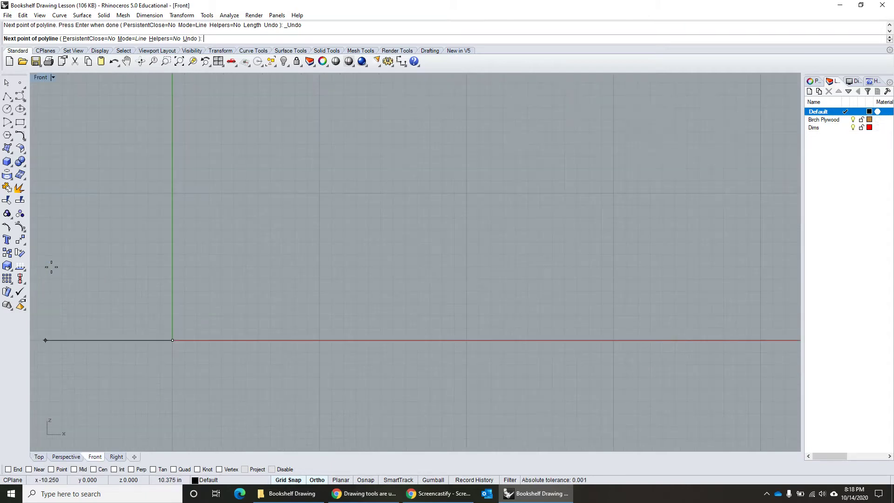
{"action": "scroll", "coordinate": [210, 279], "scroll_direction": "down", "scroll_amount": 4}
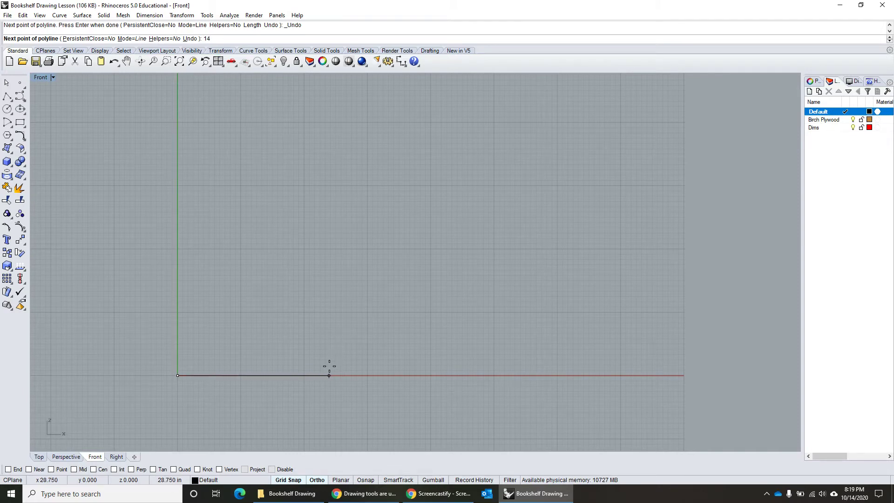
{"action": "key", "text": "Return"}
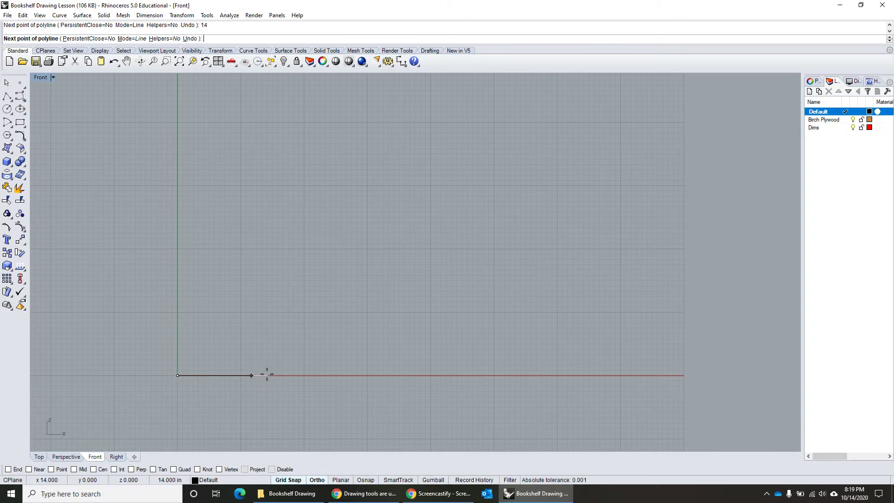
{"action": "scroll", "coordinate": [260, 379], "scroll_direction": "up", "scroll_amount": 1}
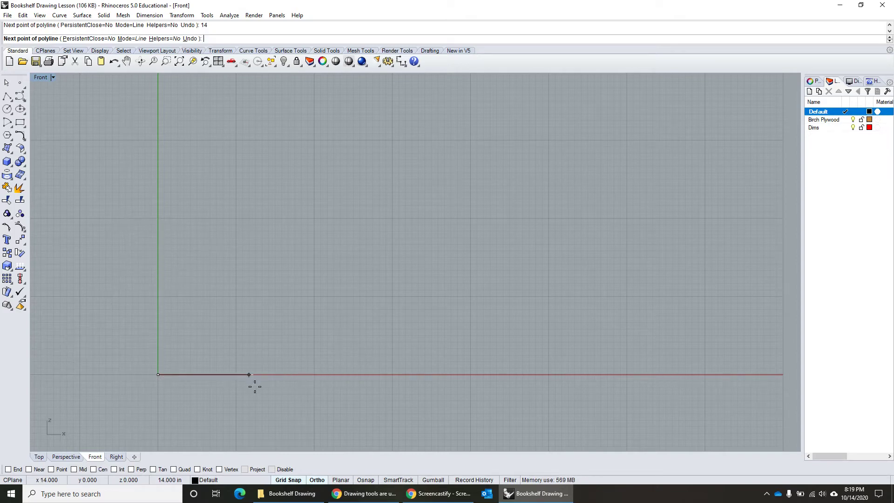
{"action": "left_click", "coordinate": [308, 373]}
Step: Draw a .75-inch vertical segment upward from the far end of the 14-inch line
{"action": "scroll", "coordinate": [250, 361], "scroll_direction": "up", "scroll_amount": 1}
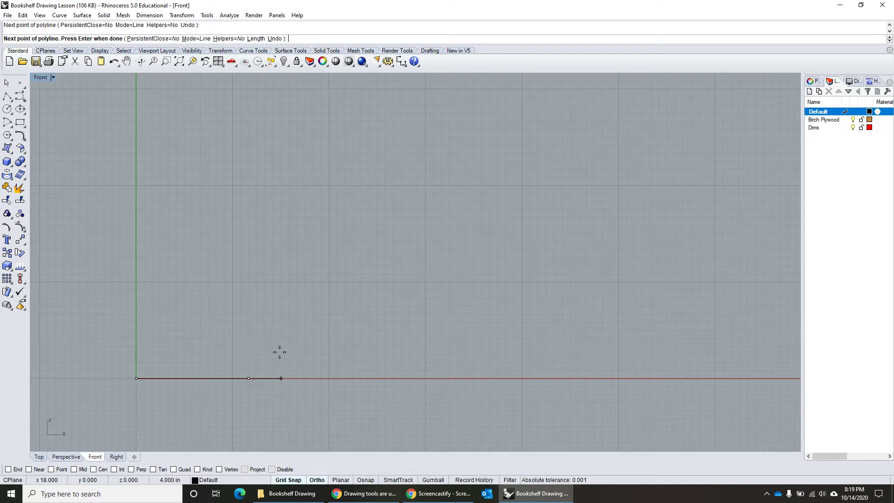
{"action": "scroll", "coordinate": [246, 372], "scroll_direction": "up", "scroll_amount": 2}
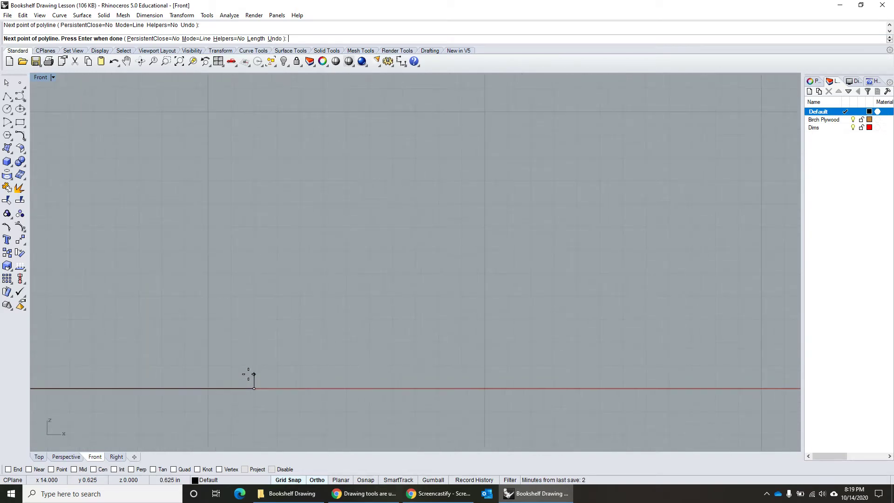
{"action": "right_click_drag", "start_coordinate": [244, 369], "coordinate": [321, 329]}
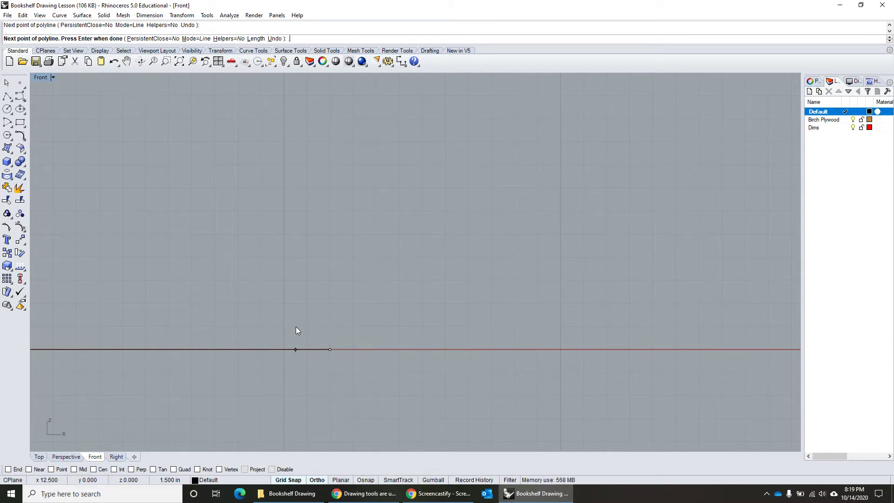
{"action": "key", "text": "Return"}
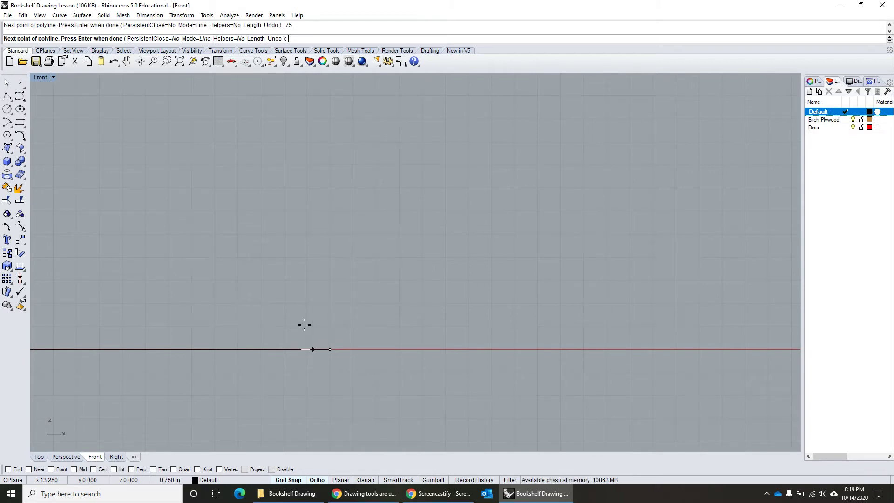
{"action": "left_click", "coordinate": [329, 331]}
Step: Draw the board's upper edge back to the green axis and close the polyline at the origin
{"action": "right_click_drag", "start_coordinate": [175, 313], "coordinate": [379, 316]}
{"action": "scroll", "coordinate": [215, 331], "scroll_direction": "up", "scroll_amount": 5}
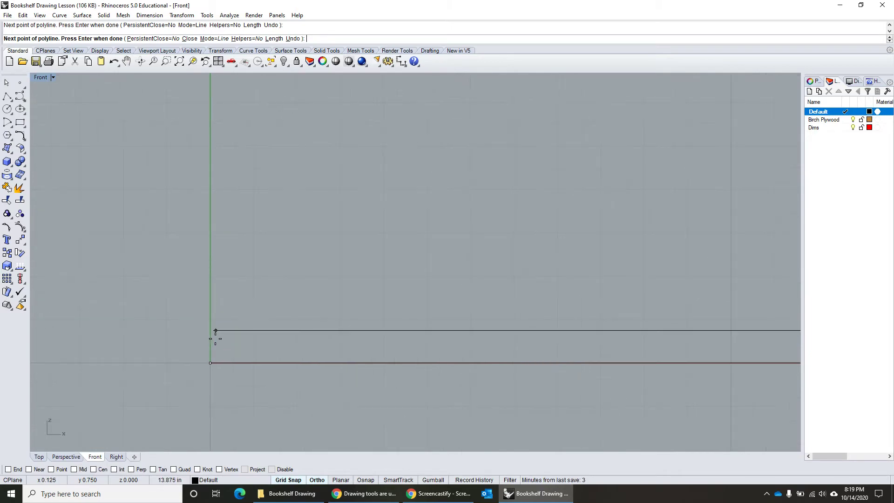
{"action": "left_click", "coordinate": [210, 330]}
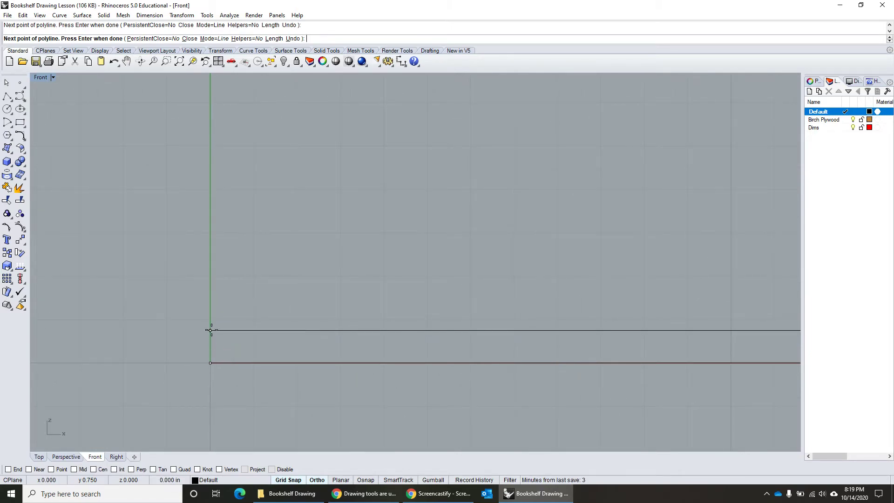
{"action": "left_click", "coordinate": [210, 362]}
{"action": "scroll", "coordinate": [243, 345], "scroll_direction": "down", "scroll_amount": 5}
{"action": "scroll", "coordinate": [244, 342], "scroll_direction": "down", "scroll_amount": 1}
{"action": "right_click_drag", "start_coordinate": [245, 343], "coordinate": [221, 348]}
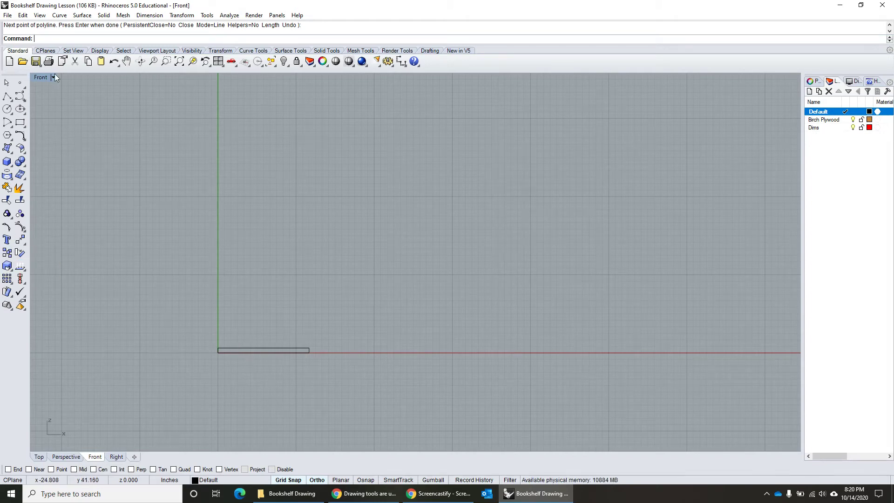
{"action": "left_click", "coordinate": [9, 256]}
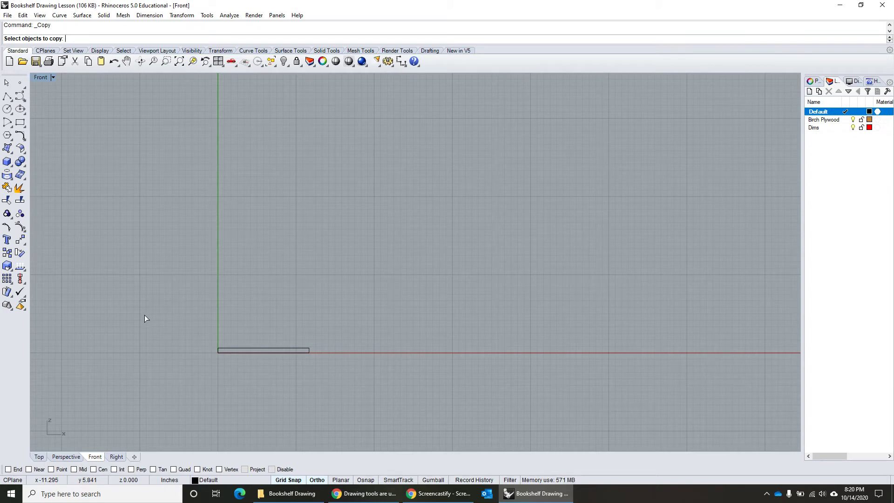
{"action": "key", "text": "Escape"}
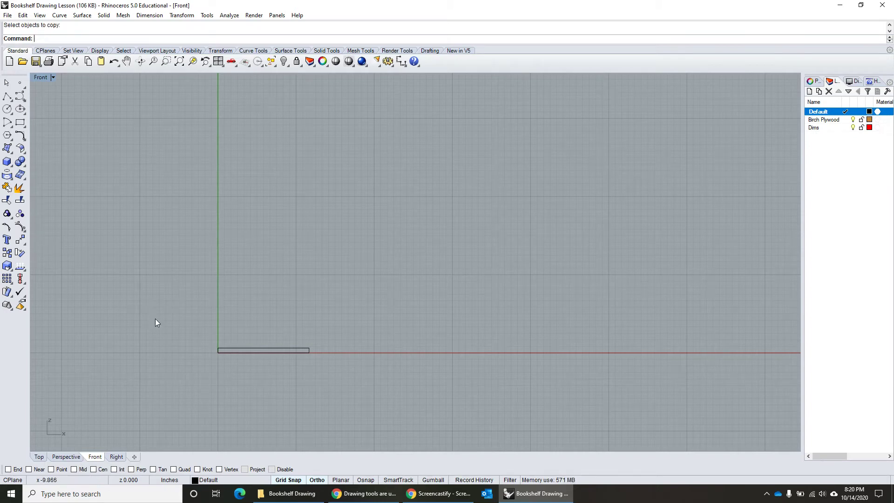
{"action": "left_click", "coordinate": [242, 349]}
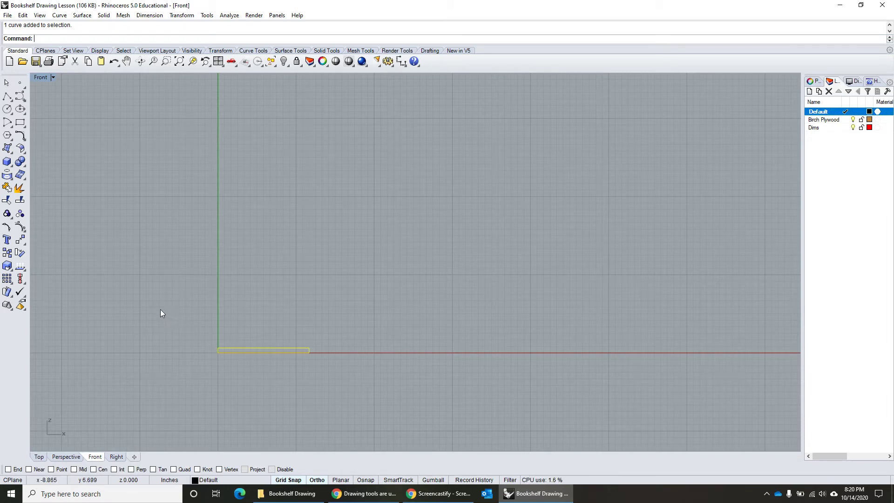
{"action": "key", "text": "Escape"}
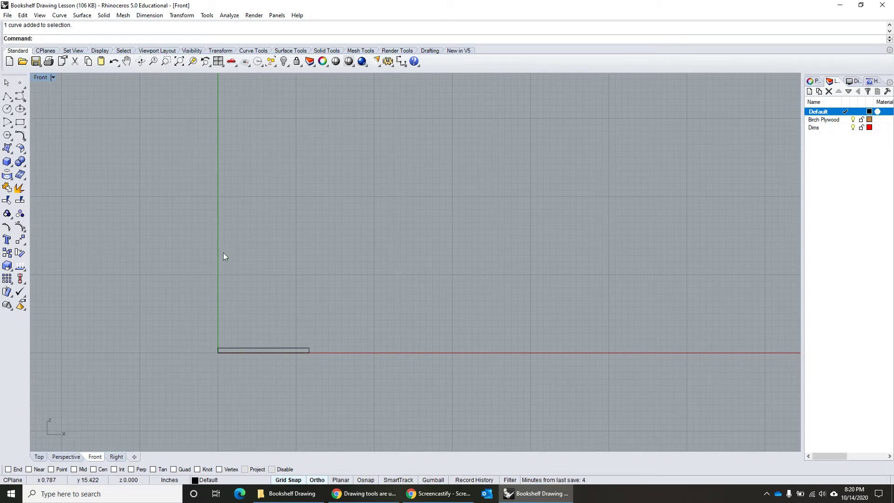
Step: Copy the 14-inch board outline 16.25 inches straight up the green axis, using its upper corner on that axis as the base point
{"action": "left_click", "coordinate": [7, 254]}
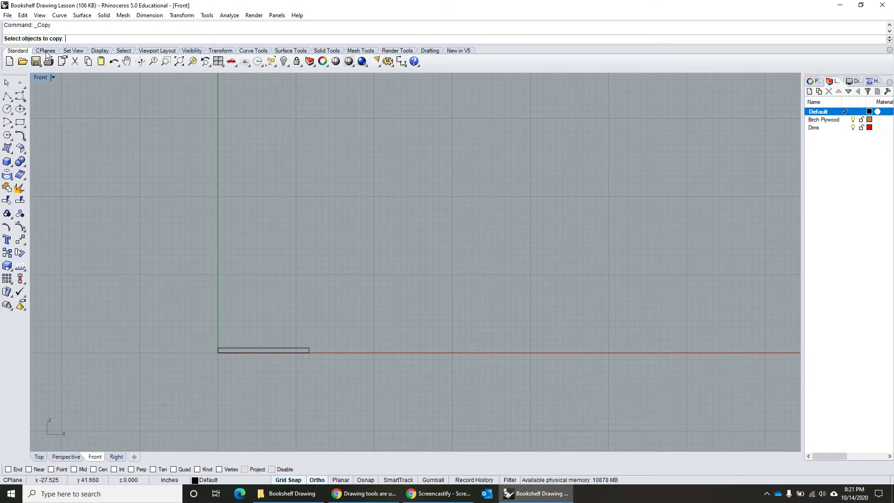
{"action": "left_click", "coordinate": [233, 348]}
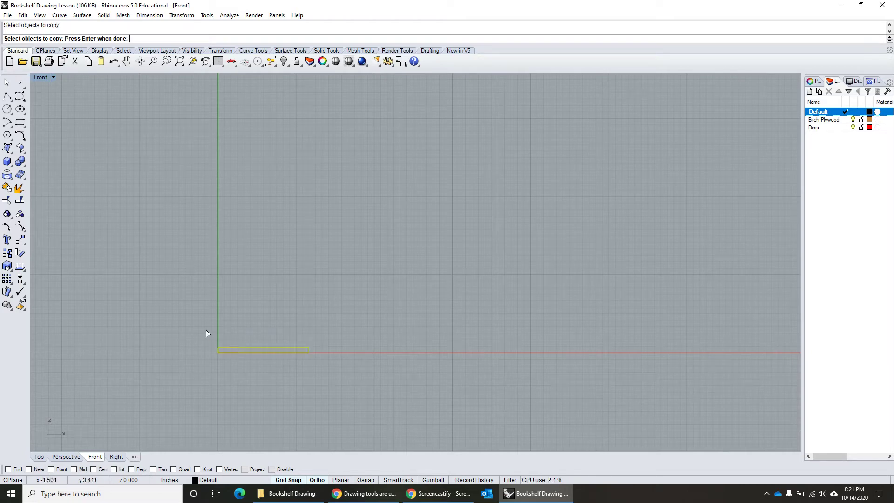
{"action": "right_click", "coordinate": [206, 280]}
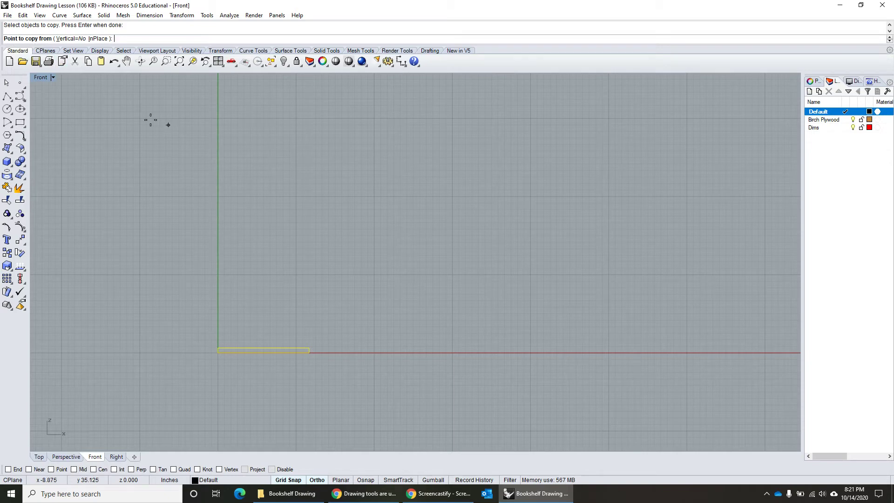
{"action": "scroll", "coordinate": [213, 357], "scroll_direction": "up", "scroll_amount": 5}
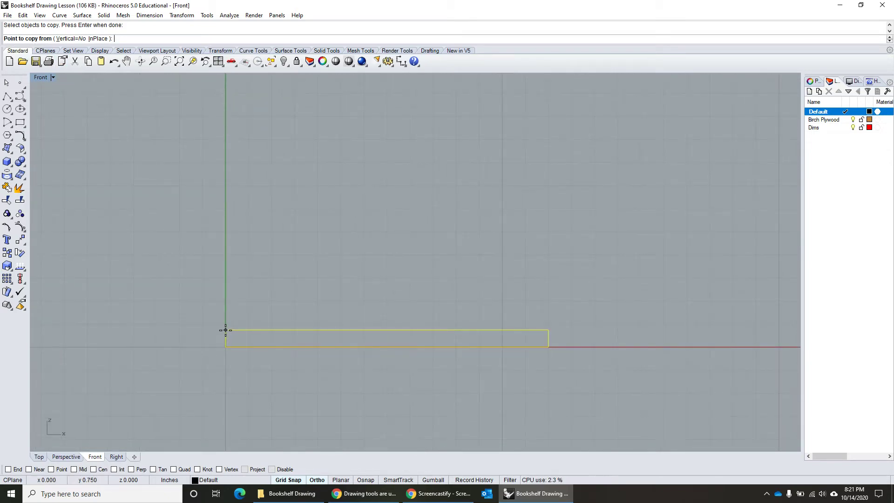
{"action": "left_click", "coordinate": [225, 330]}
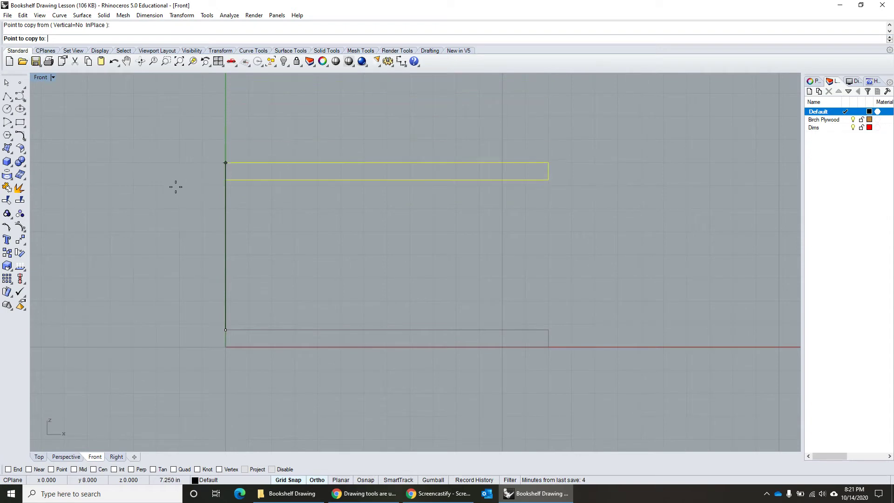
{"action": "scroll", "coordinate": [202, 209], "scroll_direction": "down", "scroll_amount": 3}
{"action": "right_click_drag", "start_coordinate": [202, 210], "coordinate": [209, 301]}
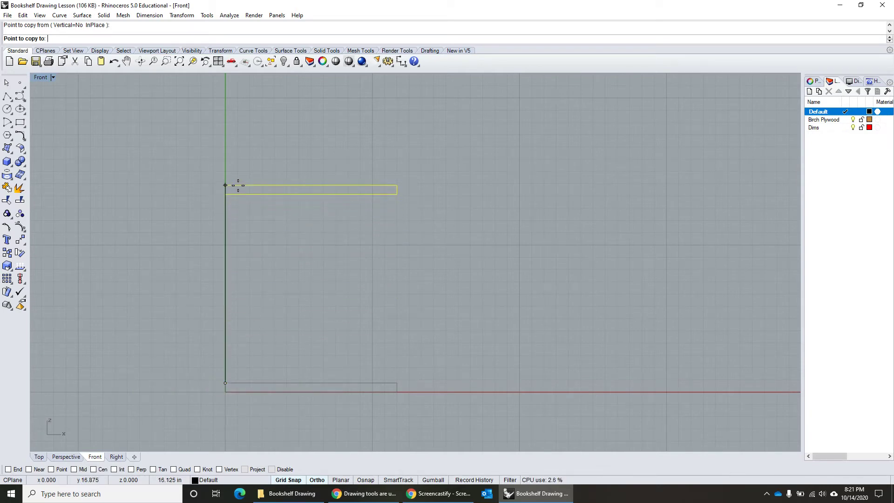
{"action": "scroll", "coordinate": [238, 185], "scroll_direction": "up", "scroll_amount": 3}
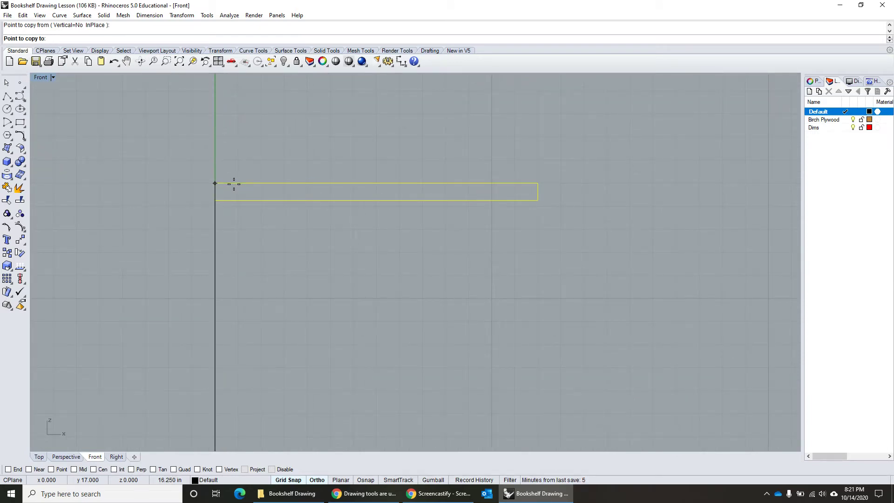
{"action": "left_click", "coordinate": [234, 184]}
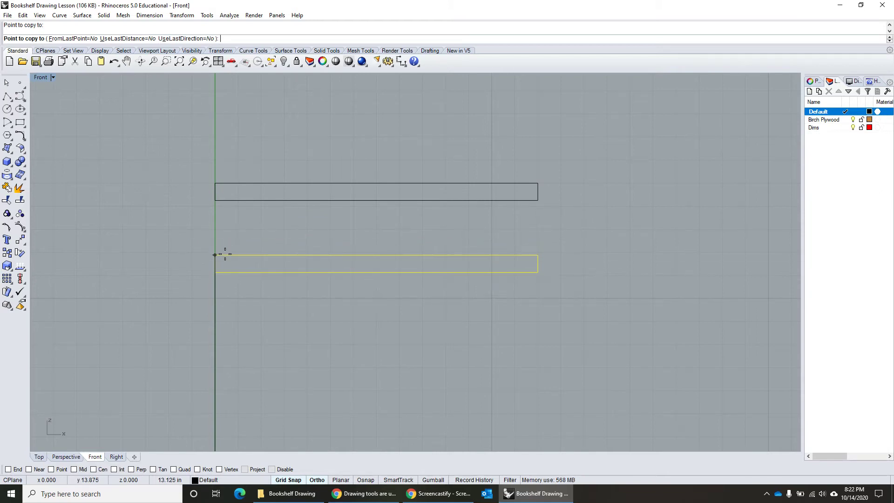
{"action": "key", "text": "Escape"}
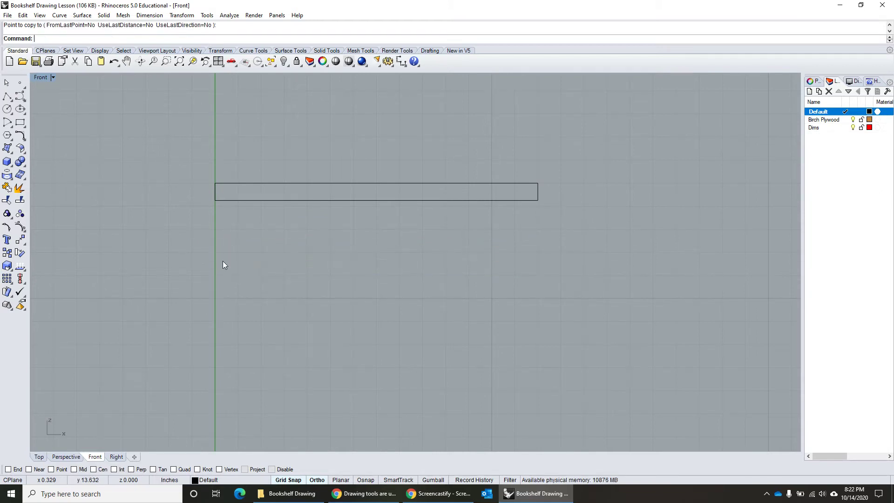
Step: Start a polyline at the lower board's upper corner on the green axis and draw a .75-inch segment along its top edge
{"action": "scroll", "coordinate": [222, 261], "scroll_direction": "down", "scroll_amount": 5}
{"action": "right_click_drag", "start_coordinate": [225, 265], "coordinate": [204, 249]}
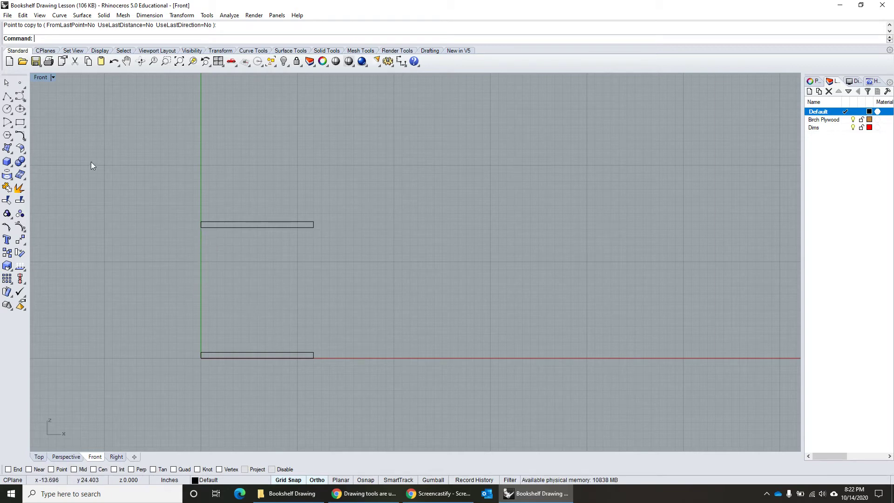
{"action": "left_click", "coordinate": [6, 97]}
{"action": "scroll", "coordinate": [203, 360], "scroll_direction": "up", "scroll_amount": 4}
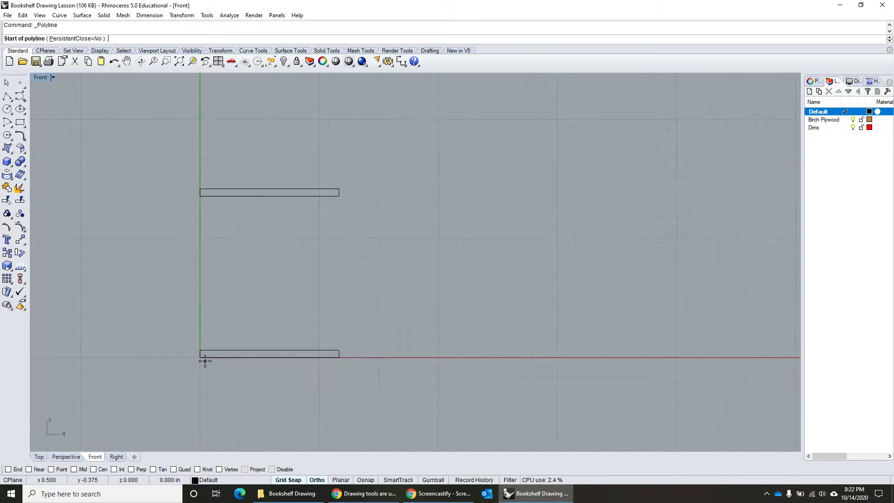
{"action": "scroll", "coordinate": [205, 359], "scroll_direction": "up", "scroll_amount": 4}
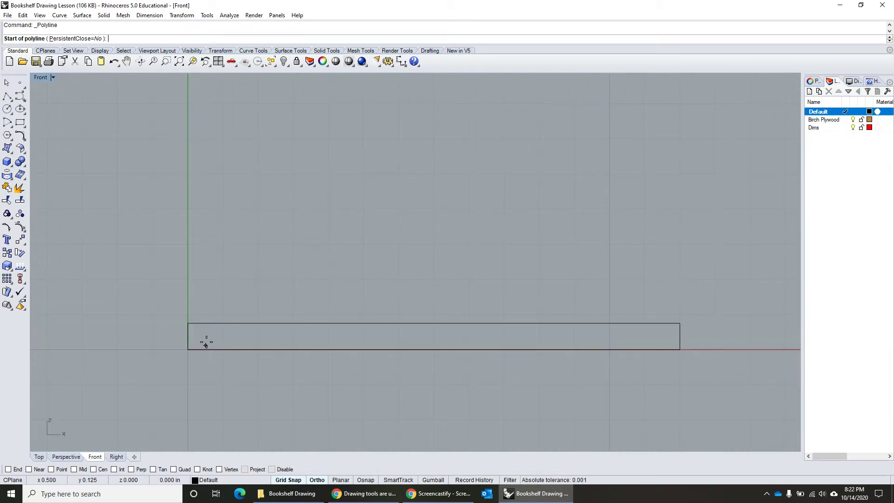
{"action": "left_click", "coordinate": [187, 323]}
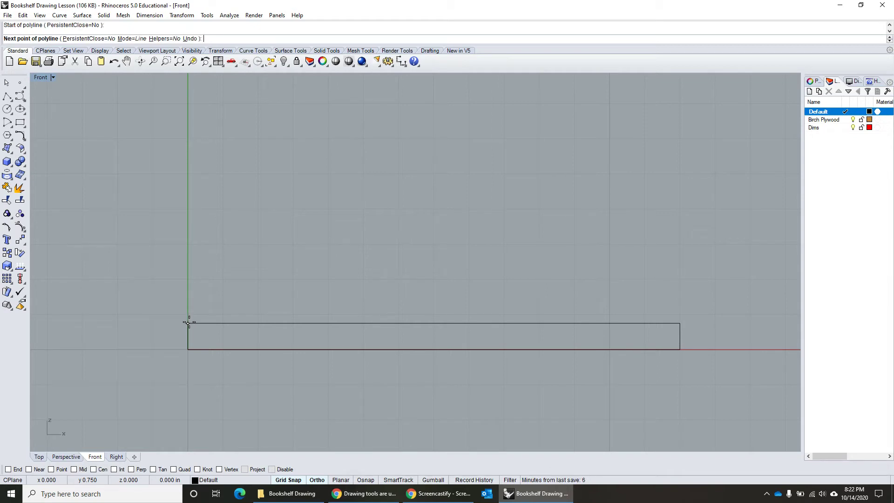
{"action": "left_click", "coordinate": [213, 322]}
Step: Draw the side board's inner edge 15.5 inches vertically up to the underside of the upper board
{"action": "scroll", "coordinate": [212, 319], "scroll_direction": "down", "scroll_amount": 4}
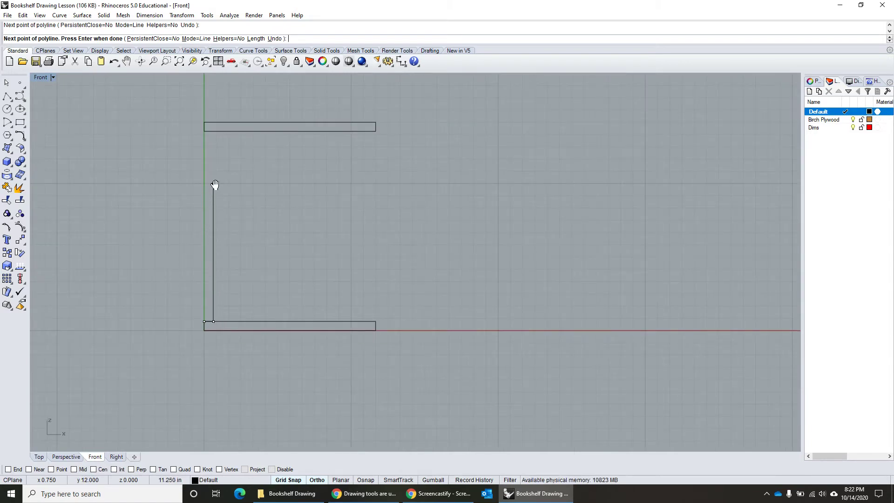
{"action": "right_click_drag", "start_coordinate": [214, 186], "coordinate": [226, 266]}
{"action": "scroll", "coordinate": [225, 237], "scroll_direction": "up", "scroll_amount": 4}
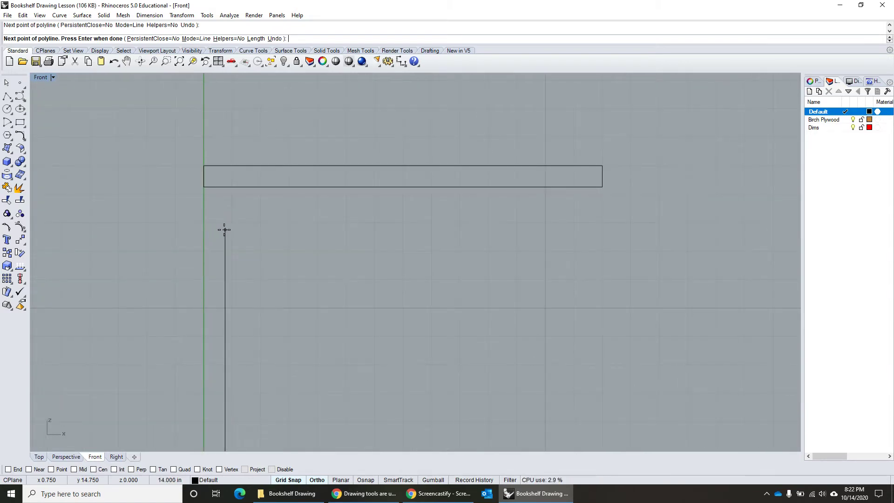
{"action": "scroll", "coordinate": [224, 230], "scroll_direction": "up", "scroll_amount": 3}
{"action": "left_click", "coordinate": [225, 150]}
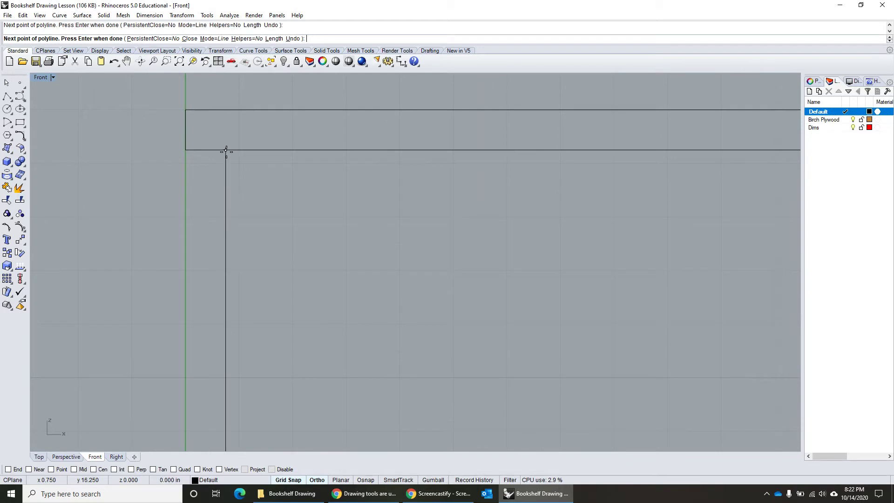
Step: Draw the side board's .75-inch top edge back to the green axis and close the polyline at its starting point
{"action": "left_click", "coordinate": [185, 149]}
{"action": "scroll", "coordinate": [197, 275], "scroll_direction": "down", "scroll_amount": 5}
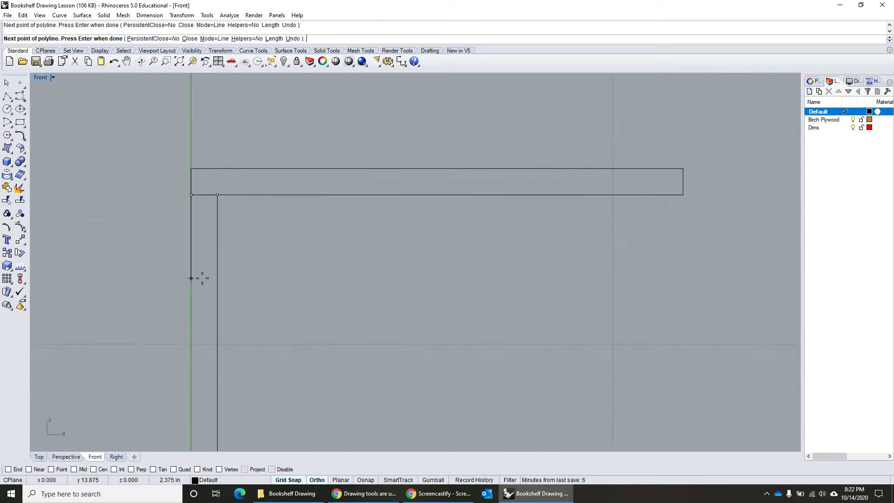
{"action": "right_click_drag", "start_coordinate": [195, 340], "coordinate": [216, 251]}
{"action": "scroll", "coordinate": [215, 306], "scroll_direction": "up", "scroll_amount": 10}
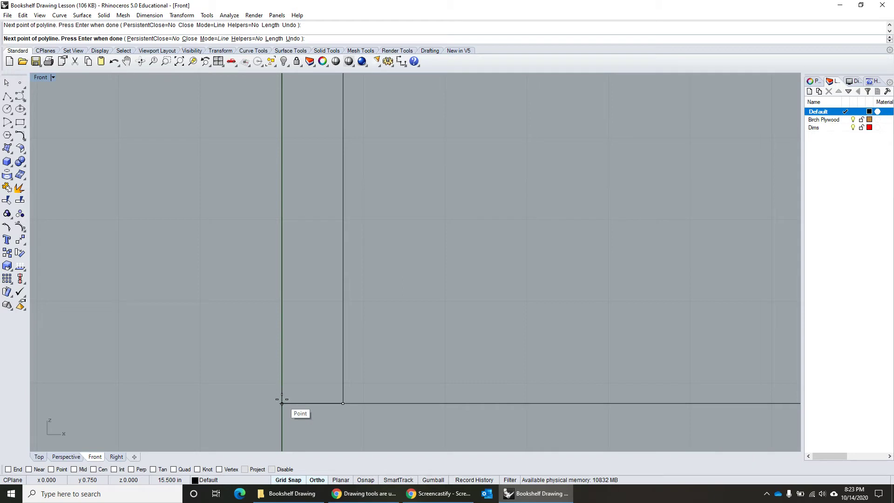
{"action": "left_click", "coordinate": [281, 399]}
{"action": "scroll", "coordinate": [236, 315], "scroll_direction": "down", "scroll_amount": 8}
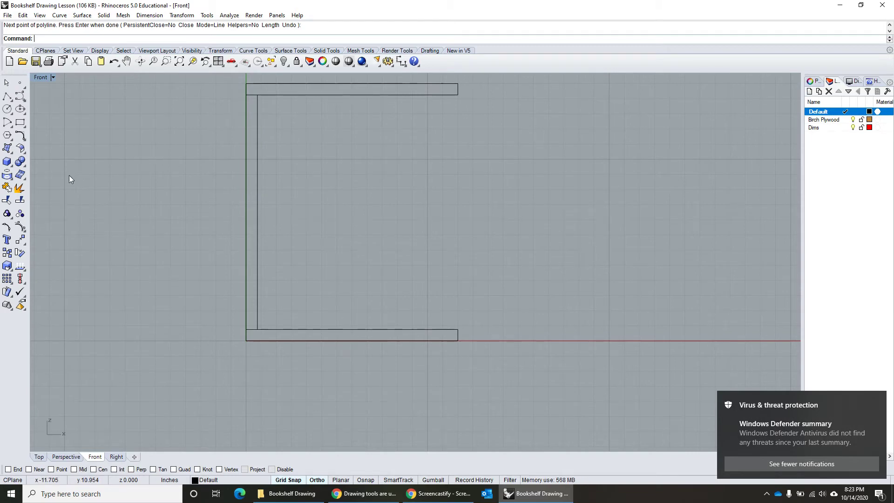
Step: Copy the vertical side board from its upper inner corner to the upper board's lower corner at the far end from the green axis
{"action": "left_click", "coordinate": [6, 254]}
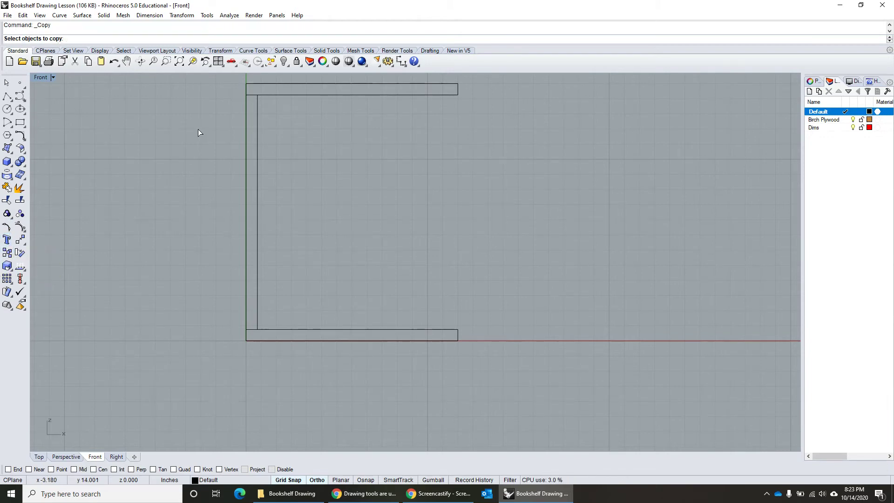
{"action": "left_click", "coordinate": [258, 171]}
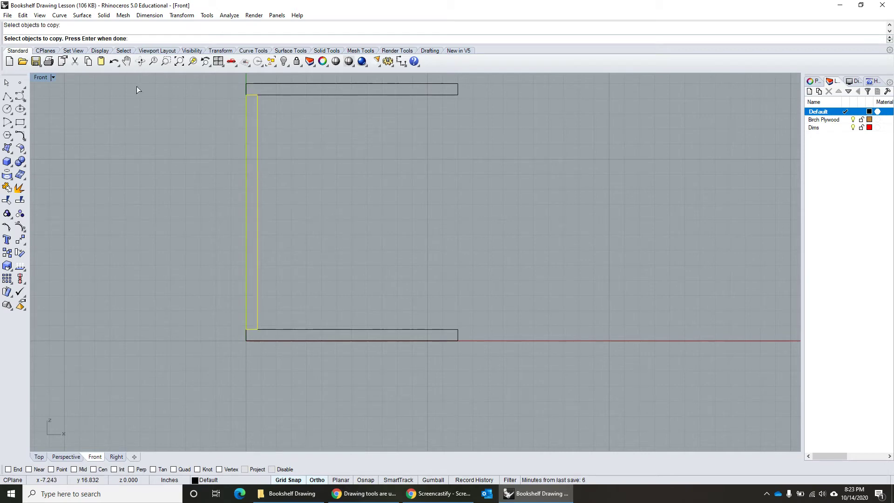
{"action": "key", "text": "Return"}
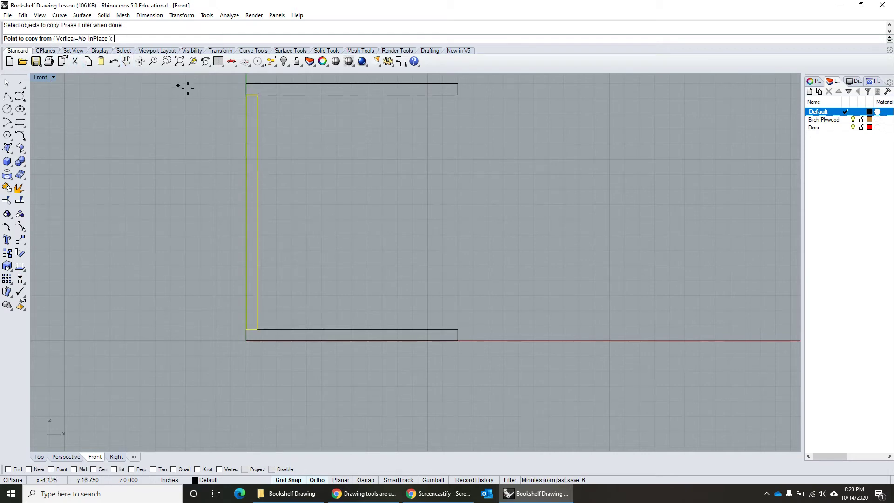
{"action": "scroll", "coordinate": [256, 96], "scroll_direction": "up", "scroll_amount": 5}
{"action": "right_click_drag", "start_coordinate": [255, 96], "coordinate": [261, 170]}
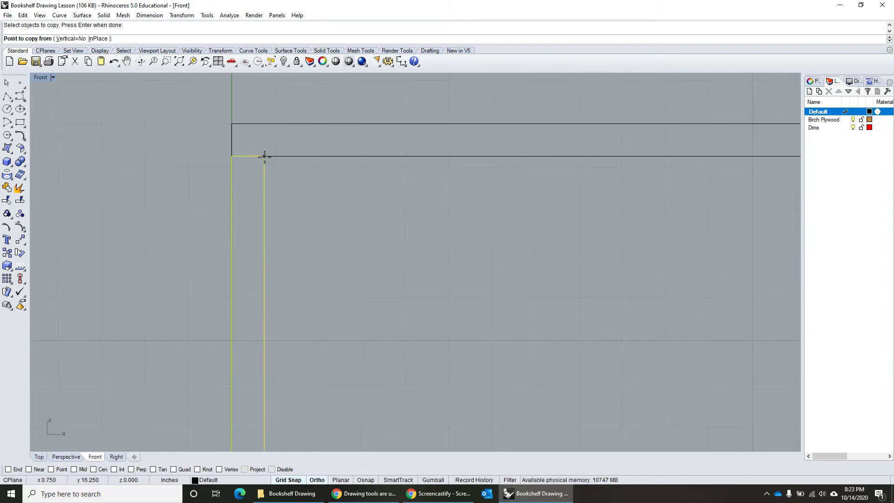
{"action": "left_click", "coordinate": [264, 157]}
{"action": "scroll", "coordinate": [264, 157], "scroll_direction": "down", "scroll_amount": 4}
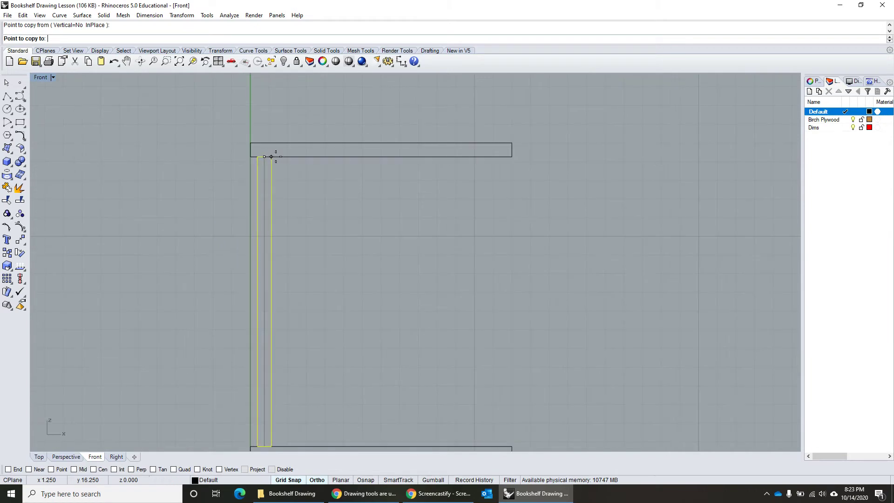
{"action": "scroll", "coordinate": [489, 162], "scroll_direction": "up", "scroll_amount": 6}
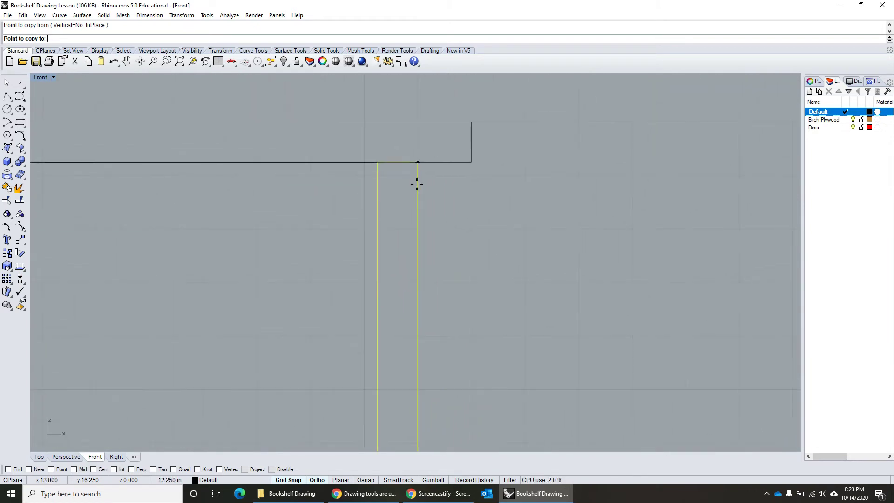
{"action": "left_click", "coordinate": [470, 162]}
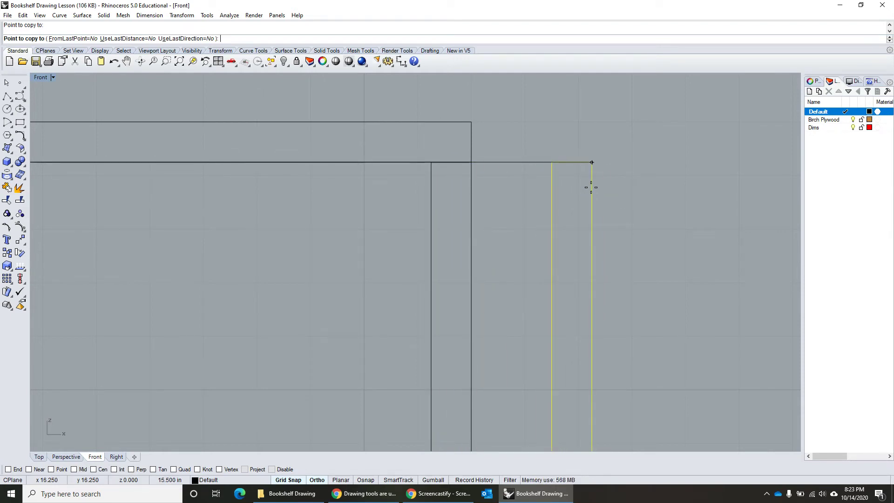
{"action": "key", "text": "Return"}
{"action": "scroll", "coordinate": [412, 200], "scroll_direction": "down", "scroll_amount": 5}
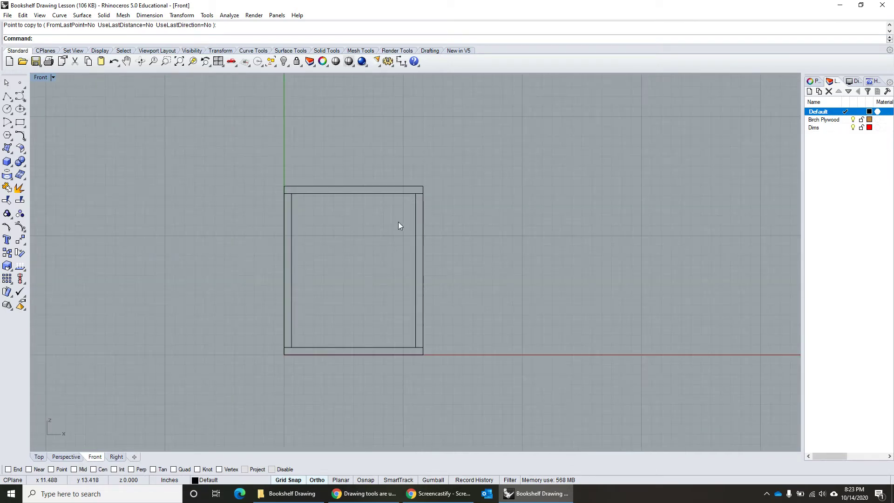
{"action": "right_click_drag", "start_coordinate": [398, 222], "coordinate": [375, 208]}
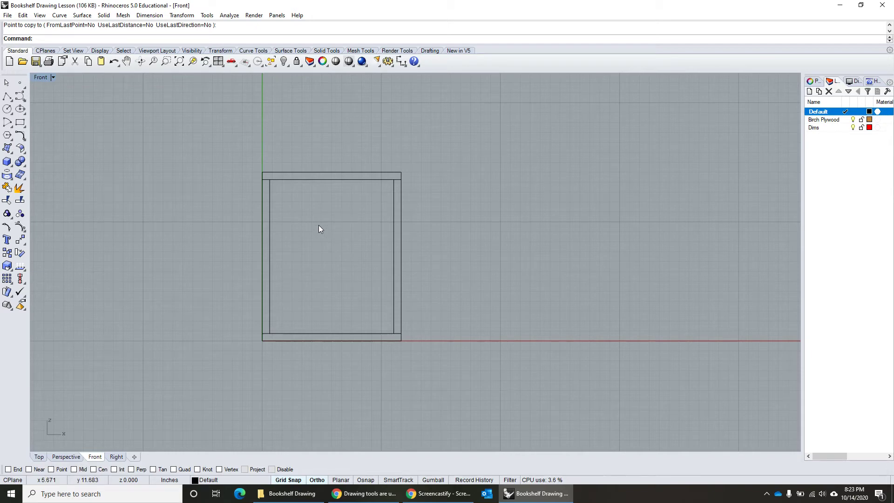
Step: Select the bookshelf's board outlines one at a time and inspect their object type in the properties
{"action": "left_click", "coordinate": [270, 246]}
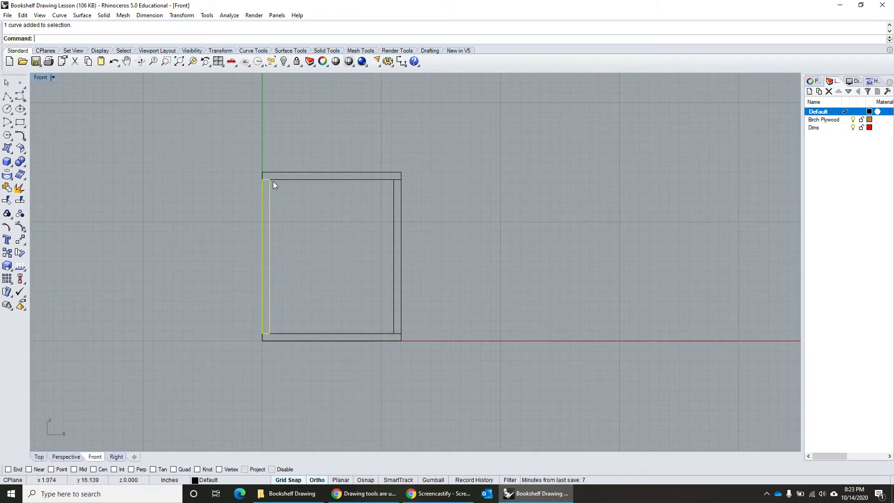
{"action": "left_click", "coordinate": [286, 180]}
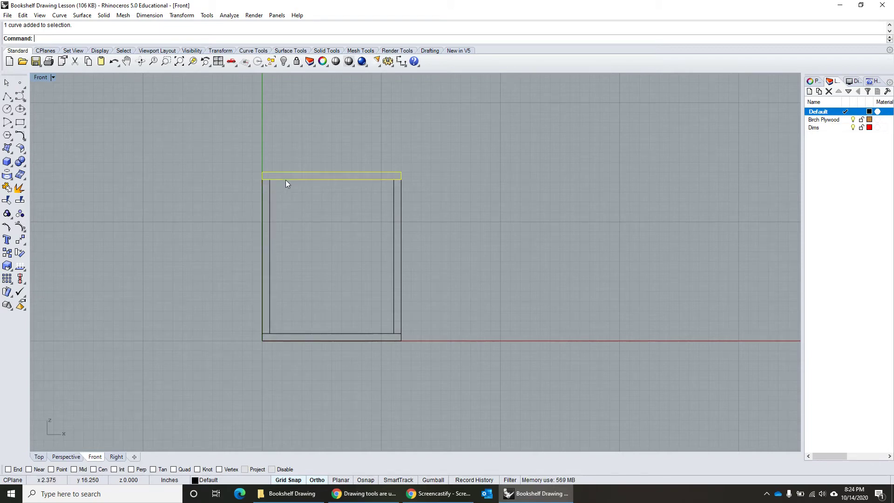
{"action": "left_click", "coordinate": [393, 216]}
{"action": "left_click", "coordinate": [362, 332]}
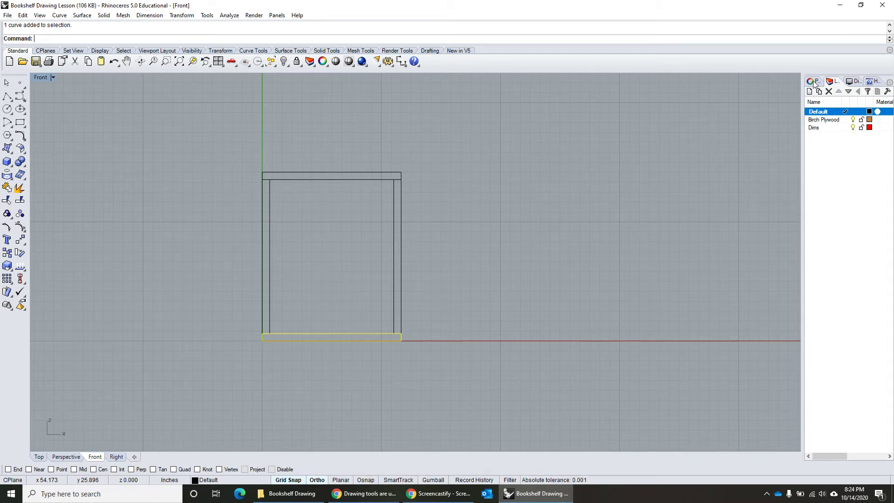
{"action": "left_click", "coordinate": [697, 162]}
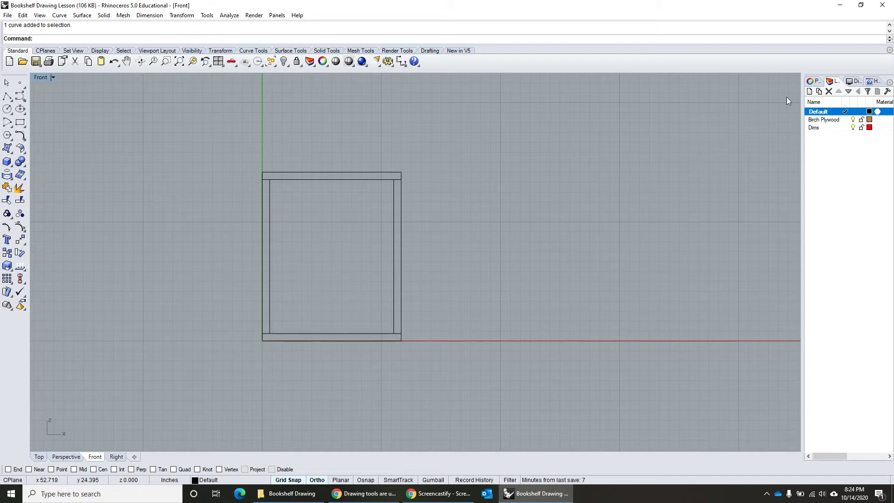
{"action": "left_click", "coordinate": [812, 81]}
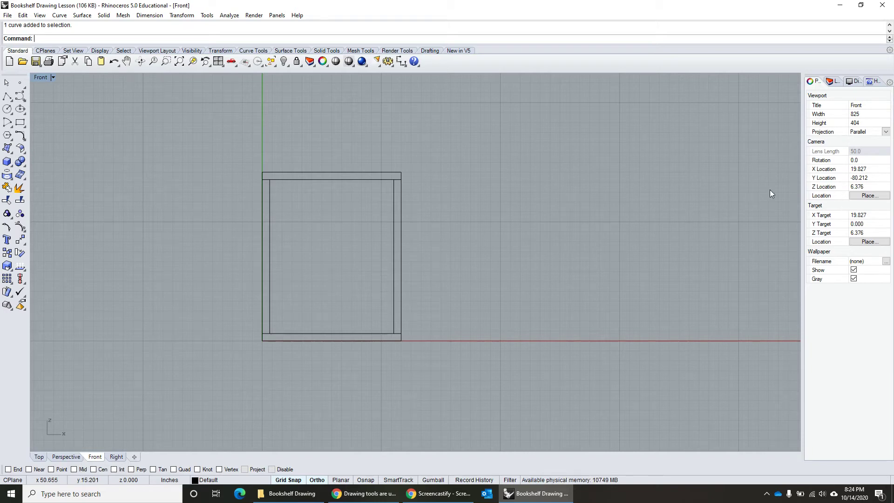
{"action": "left_click", "coordinate": [402, 261]}
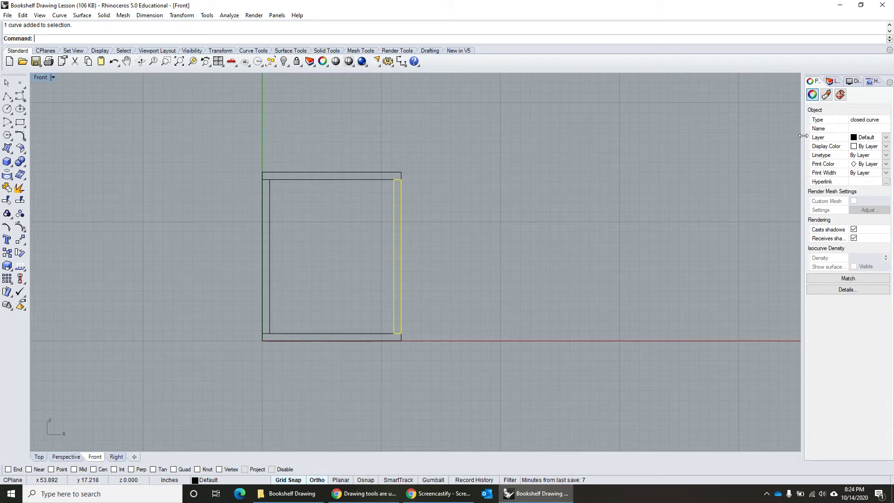
{"action": "left_click", "coordinate": [365, 186]}
{"action": "left_click", "coordinate": [270, 248]}
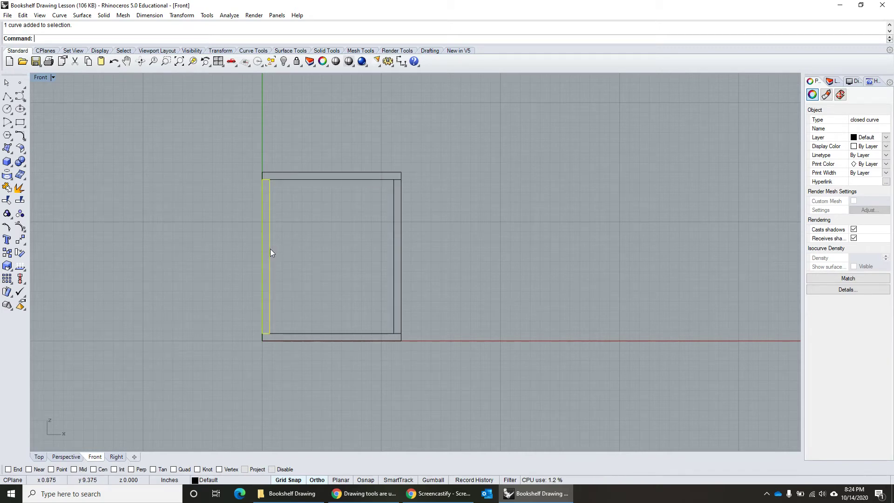
Step: Inspect the object type of the bottom board's outline and clear the selection
{"action": "left_click", "coordinate": [309, 334]}
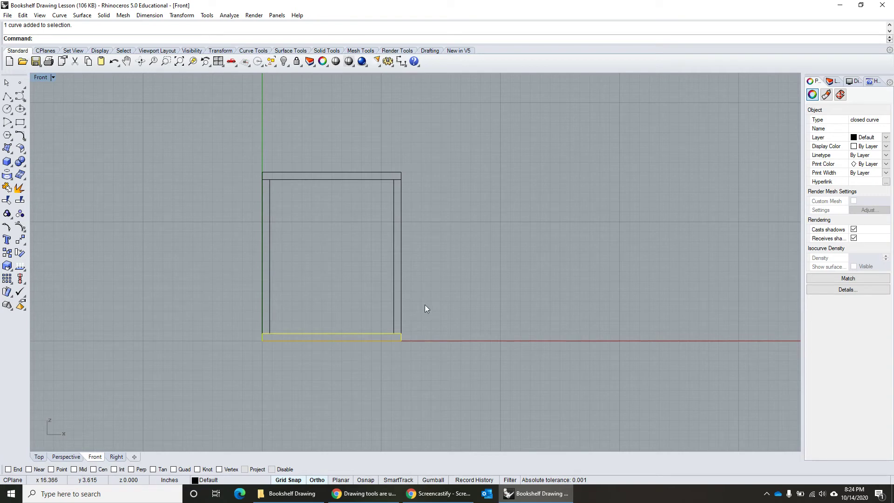
{"action": "key", "text": "Escape"}
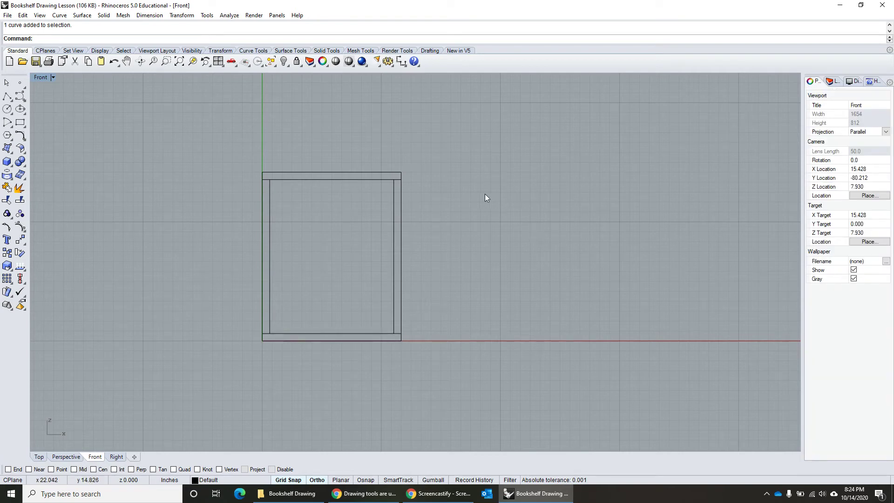
Step: Draw a three-sided polyline beside the bookshelf, about 11 inches tall and .75 inch wide, leaving its lower end open
{"action": "left_click", "coordinate": [7, 96]}
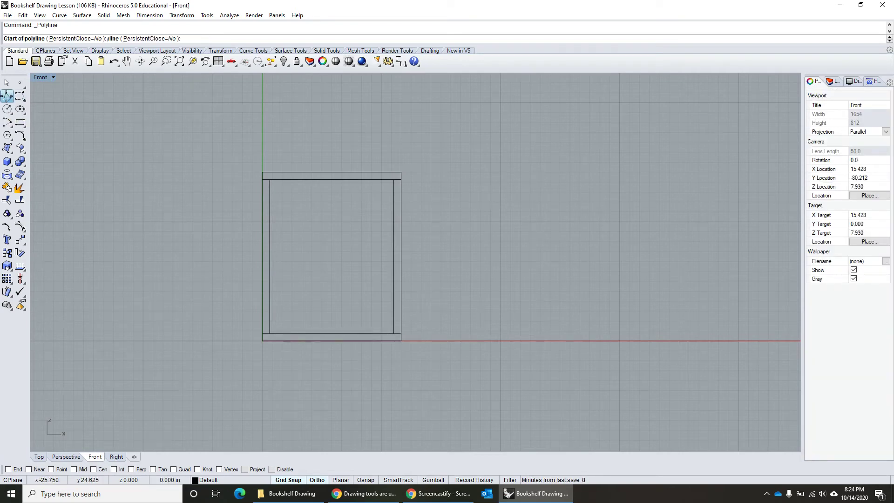
{"action": "left_click", "coordinate": [451, 331]}
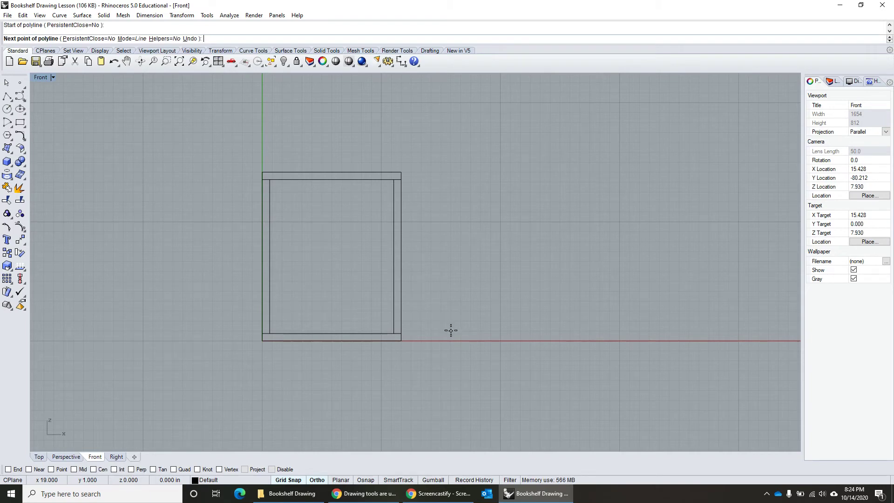
{"action": "scroll", "coordinate": [461, 223], "scroll_direction": "up", "scroll_amount": 3}
{"action": "left_click", "coordinate": [454, 220]}
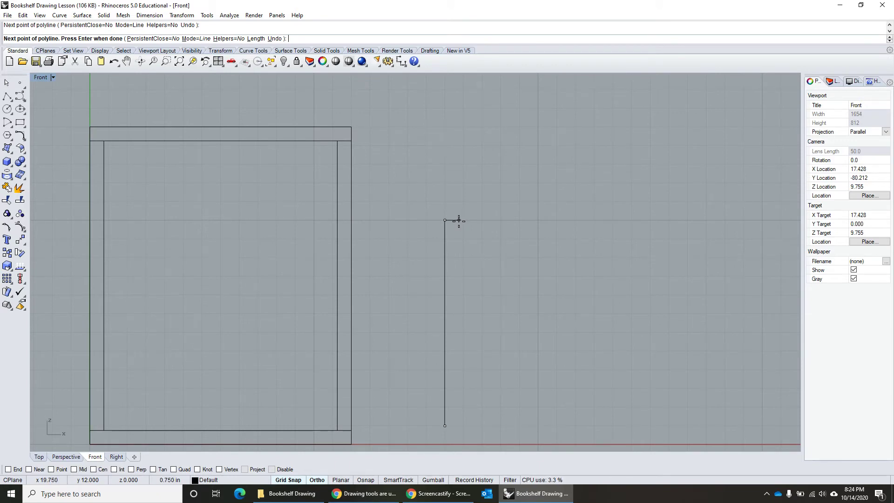
{"action": "left_click", "coordinate": [458, 220]}
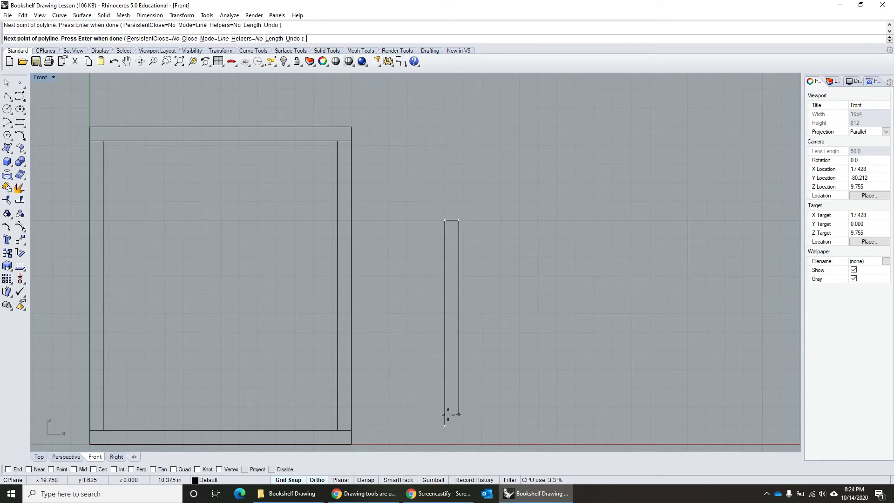
{"action": "left_click", "coordinate": [459, 425]}
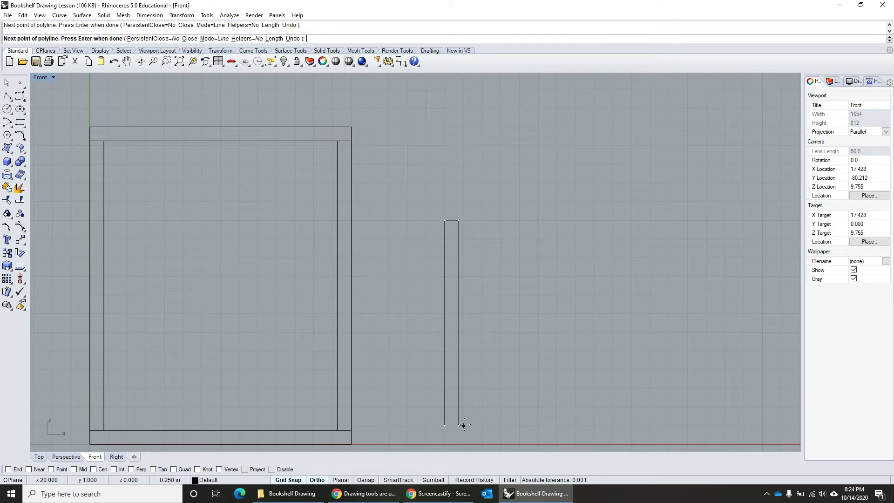
{"action": "key", "text": "Return"}
Step: Draw a separate .75-inch polyline across the open lower end of the shape beside the bookshelf
{"action": "key", "text": "Return"}
{"action": "left_click", "coordinate": [458, 425]}
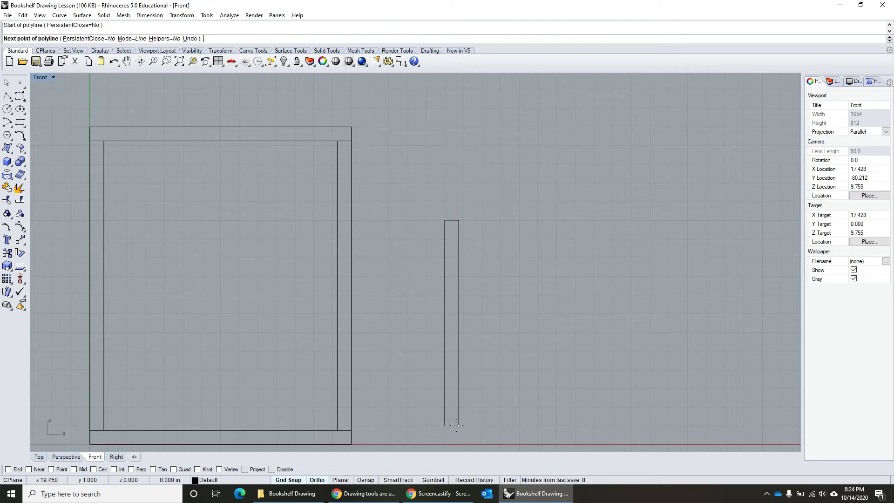
{"action": "left_click", "coordinate": [445, 425]}
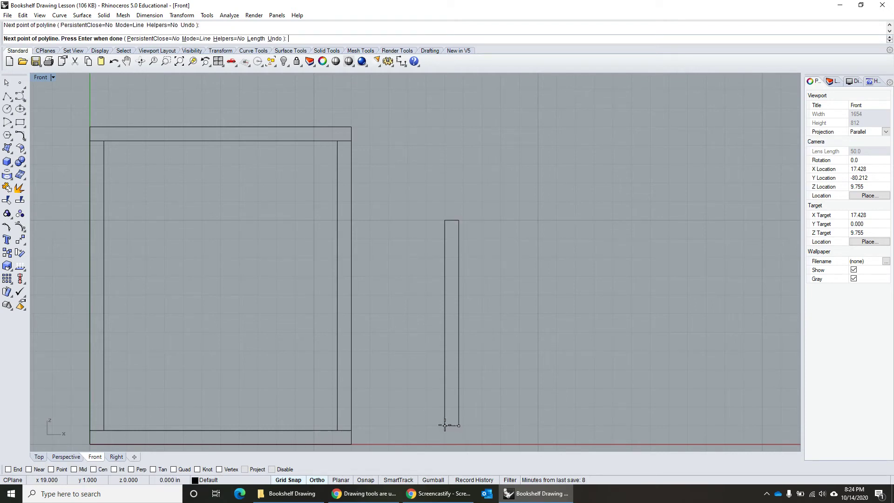
{"action": "key", "text": "Return"}
{"action": "scroll", "coordinate": [511, 372], "scroll_direction": "down", "scroll_amount": 3}
{"action": "right_click_drag", "start_coordinate": [509, 369], "coordinate": [476, 357]}
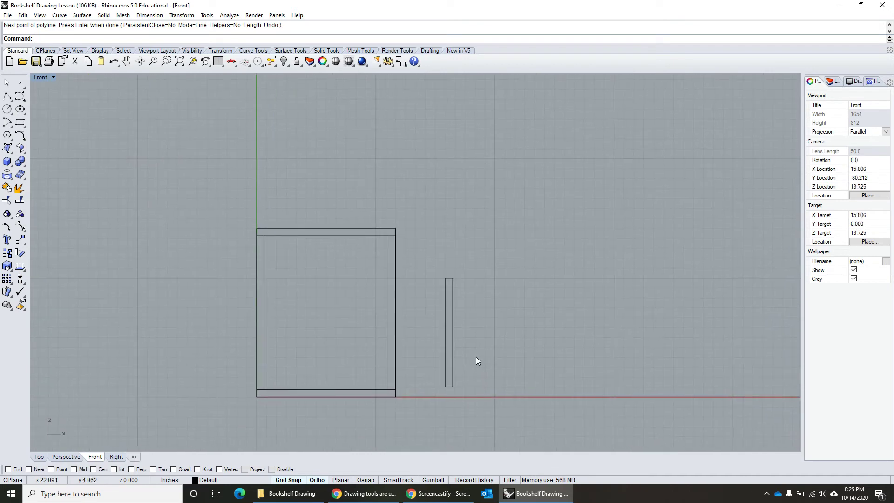
Step: Compare the object type of the separately drawn outline with that of the adjacent bookshelf side board
{"action": "left_click", "coordinate": [455, 313]}
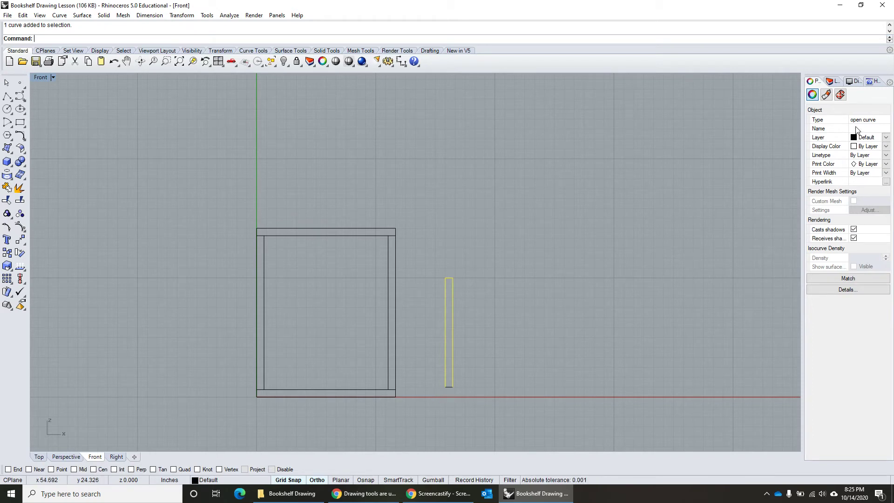
{"action": "left_click", "coordinate": [509, 335]}
{"action": "left_click", "coordinate": [396, 306]}
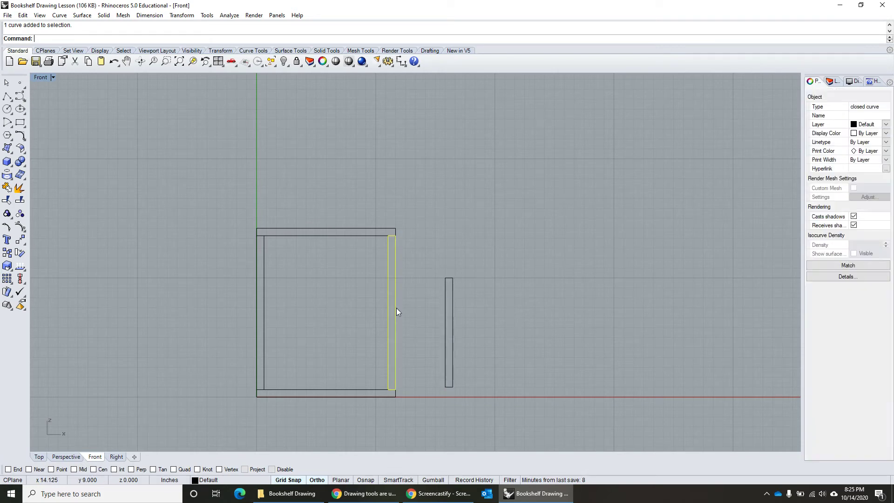
Step: Select both polylines of the test board beside the bookshelf and delete them
{"action": "left_click", "coordinate": [437, 271]}
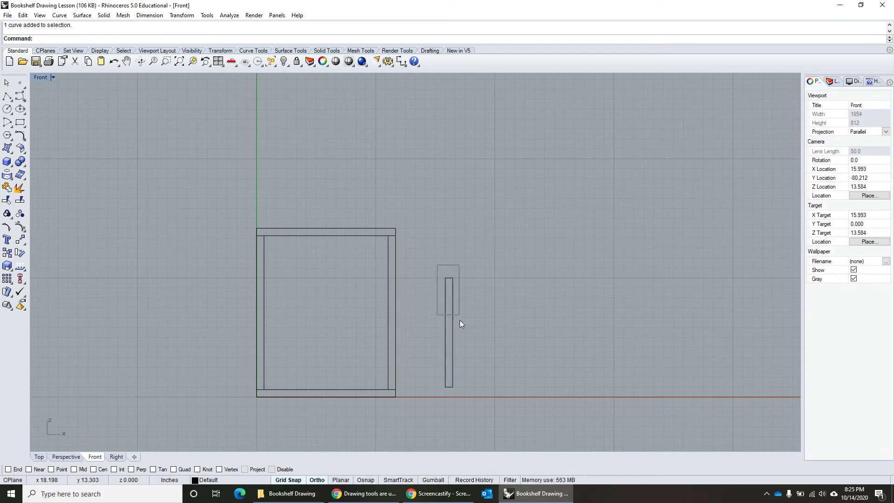
{"action": "left_click_drag", "start_coordinate": [460, 320], "coordinate": [490, 390]}
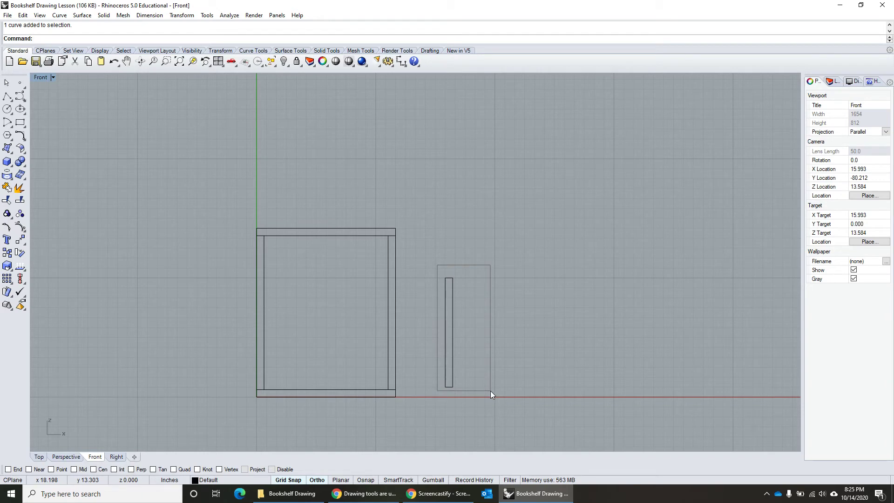
{"action": "left_click_drag", "start_coordinate": [490, 391], "coordinate": [490, 390]}
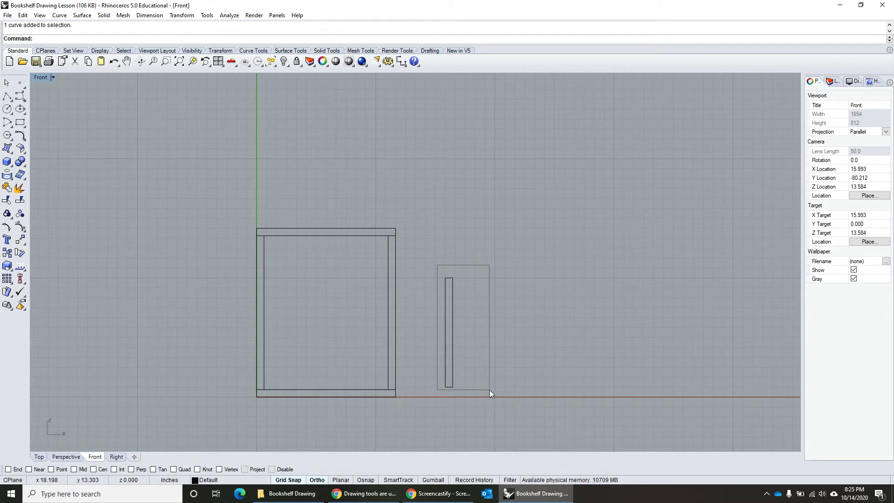
{"action": "key", "text": "Delete"}
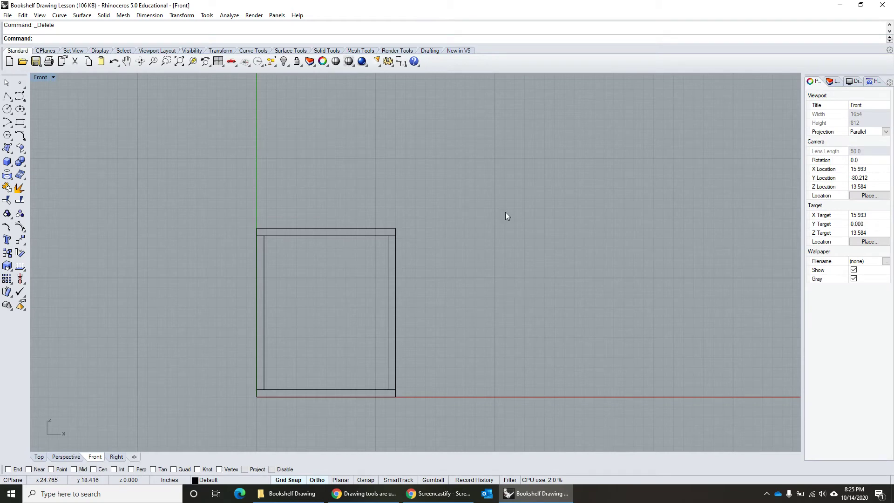
Step: Show the layer list and draw a 7.375-inch vertical guide line up from the bottom board's upper edge inside the bookshelf
{"action": "left_click", "coordinate": [832, 82]}
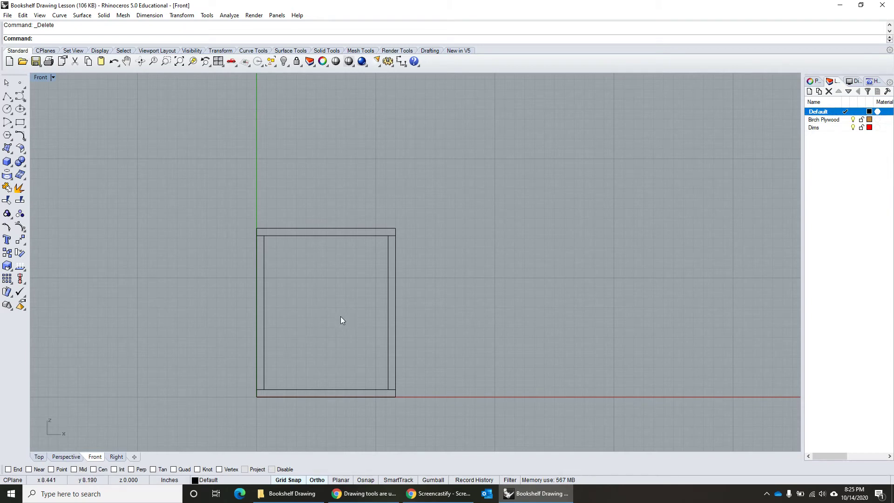
{"action": "left_click", "coordinate": [7, 97]}
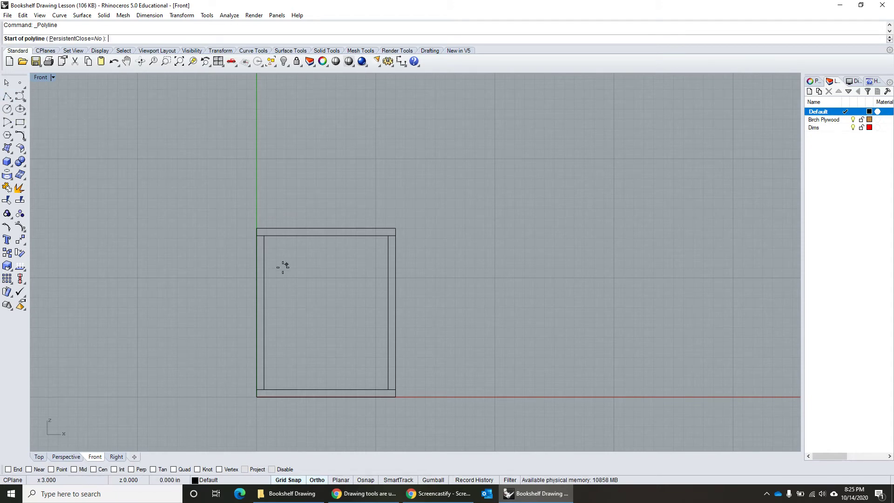
{"action": "scroll", "coordinate": [279, 383], "scroll_direction": "up", "scroll_amount": 8}
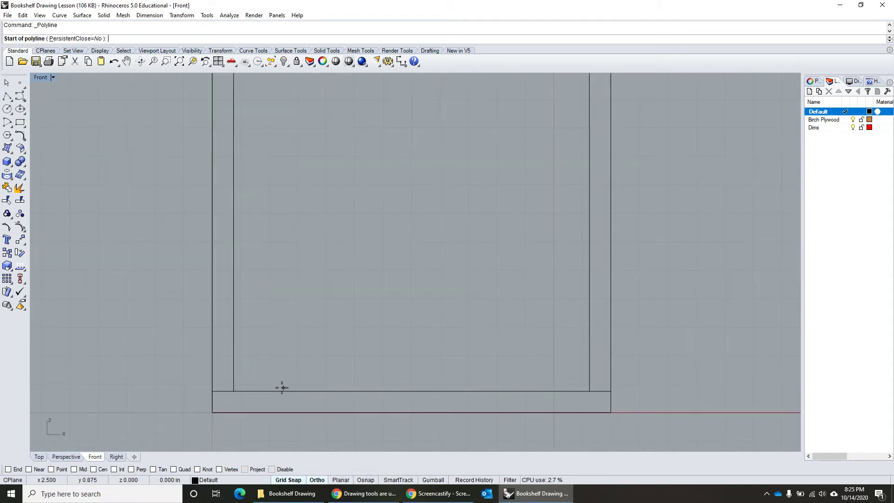
{"action": "left_click", "coordinate": [280, 391]}
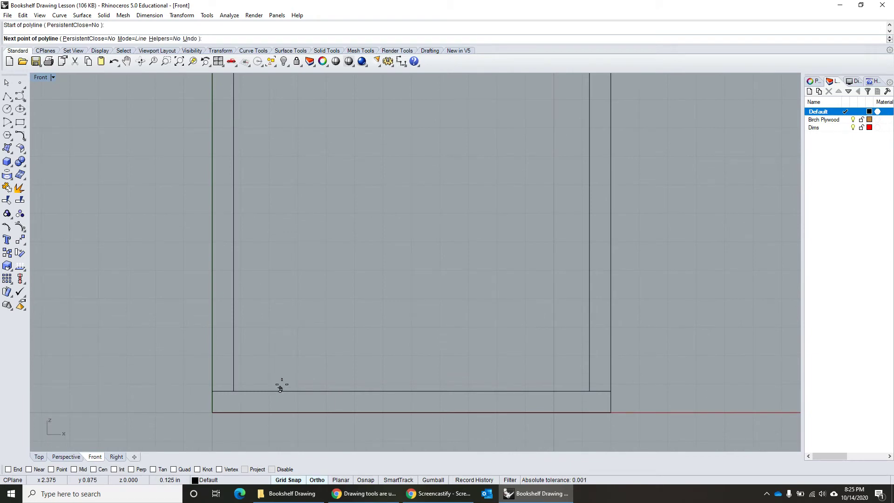
{"action": "scroll", "coordinate": [293, 239], "scroll_direction": "down", "scroll_amount": 5}
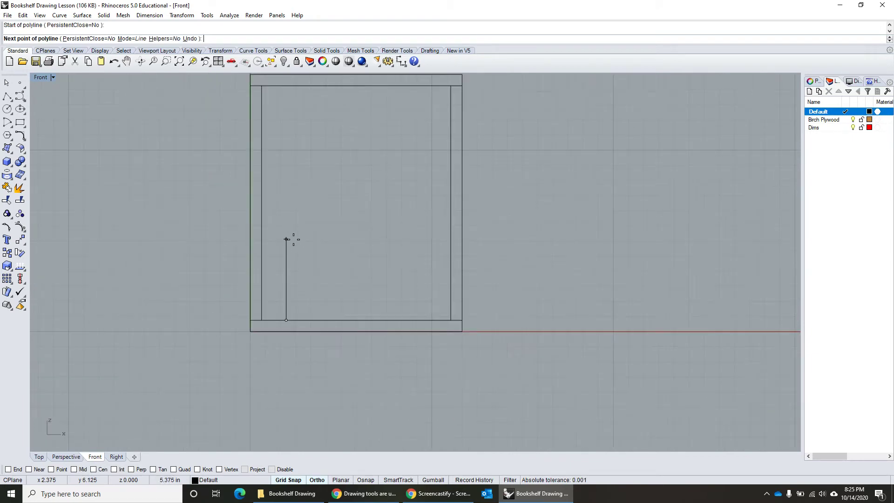
{"action": "right_click_drag", "start_coordinate": [287, 228], "coordinate": [288, 275]}
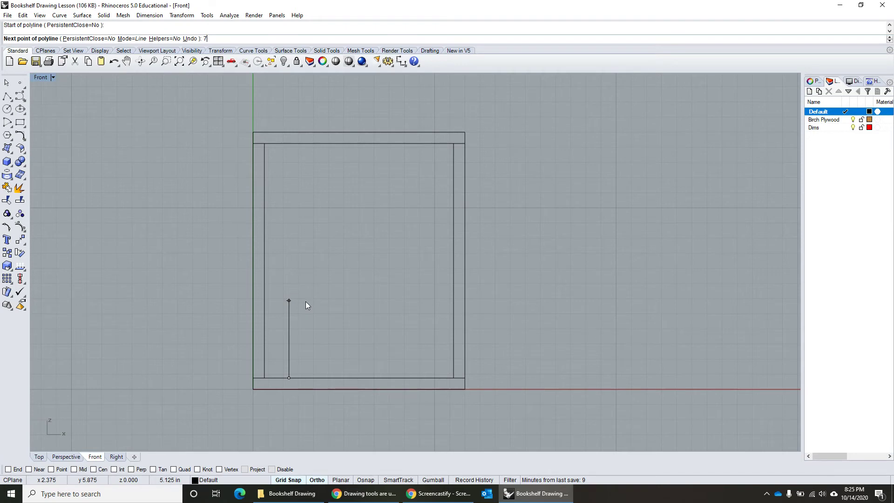
{"action": "type", "text": ".375"}
{"action": "key", "text": "Return"}
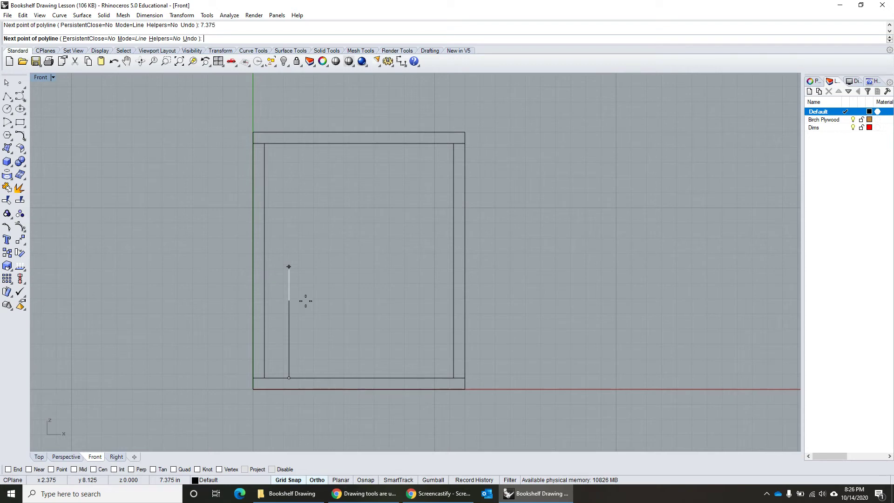
{"action": "left_click", "coordinate": [301, 294]}
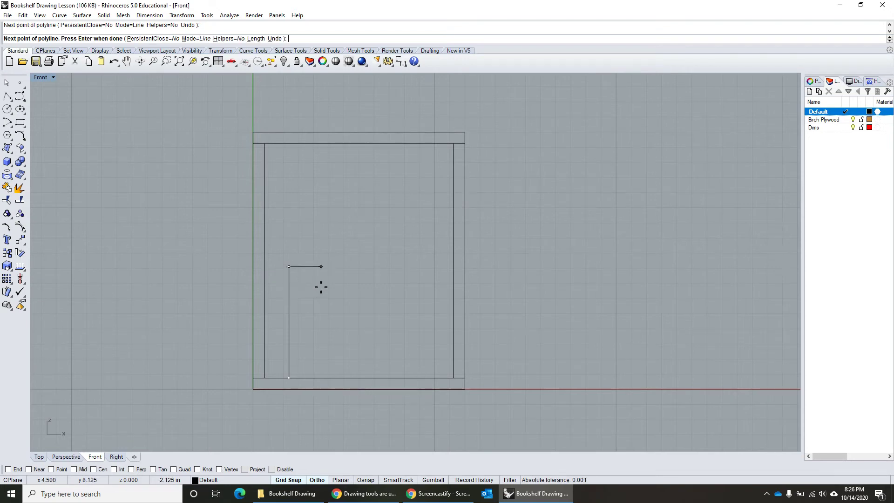
{"action": "key", "text": "Return"}
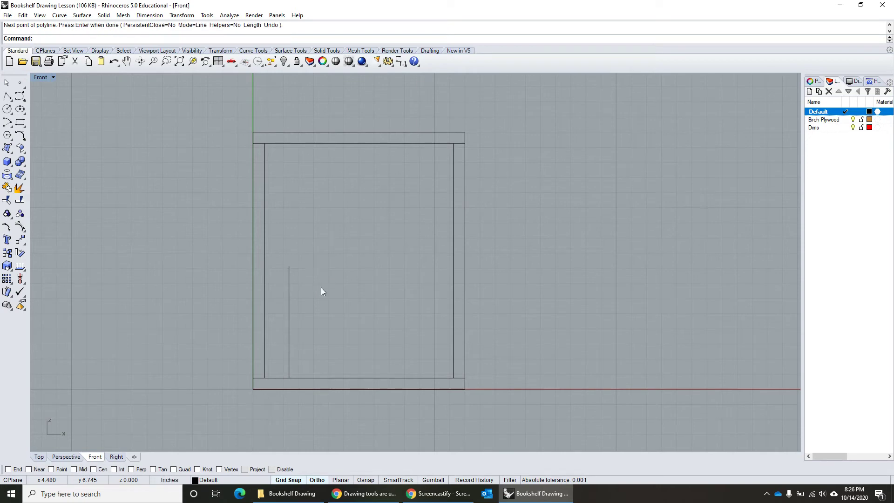
Step: Start the shelf polyline at the guide line's upper end, extend it to mid-thickness of the side board by the green axis, and go up .75 inch
{"action": "scroll", "coordinate": [288, 267], "scroll_direction": "up", "scroll_amount": 4}
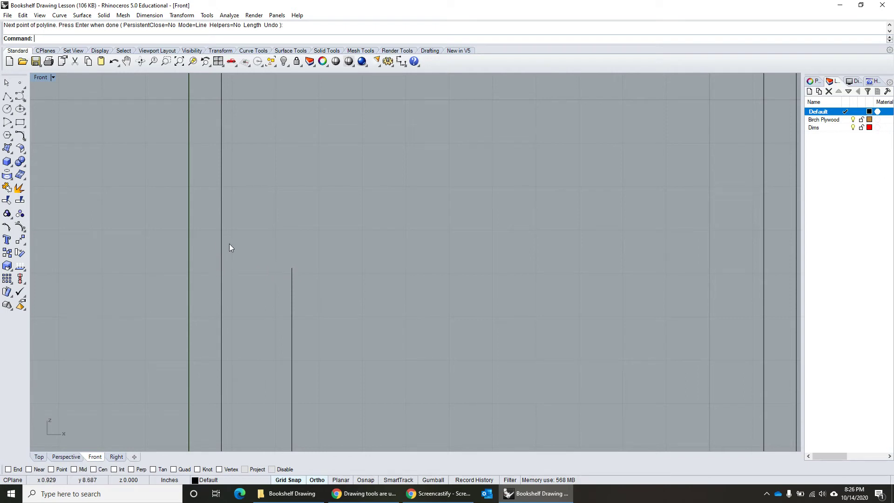
{"action": "left_click", "coordinate": [7, 96]}
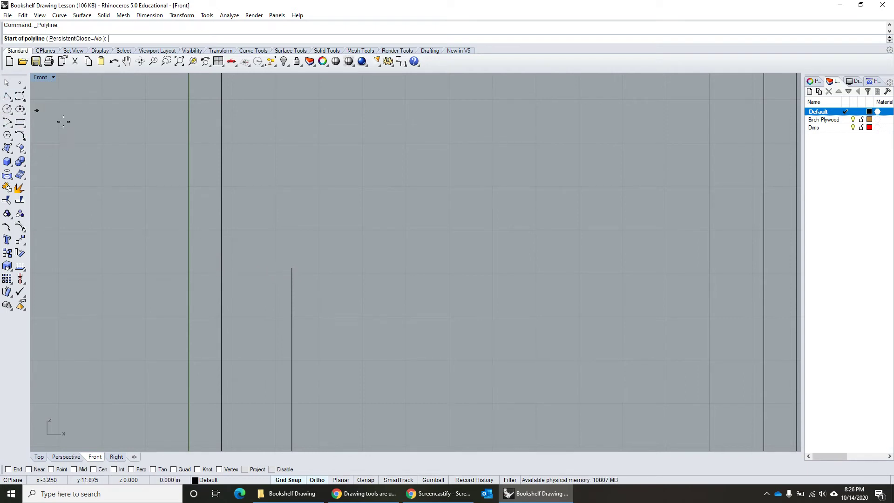
{"action": "left_click", "coordinate": [291, 267]}
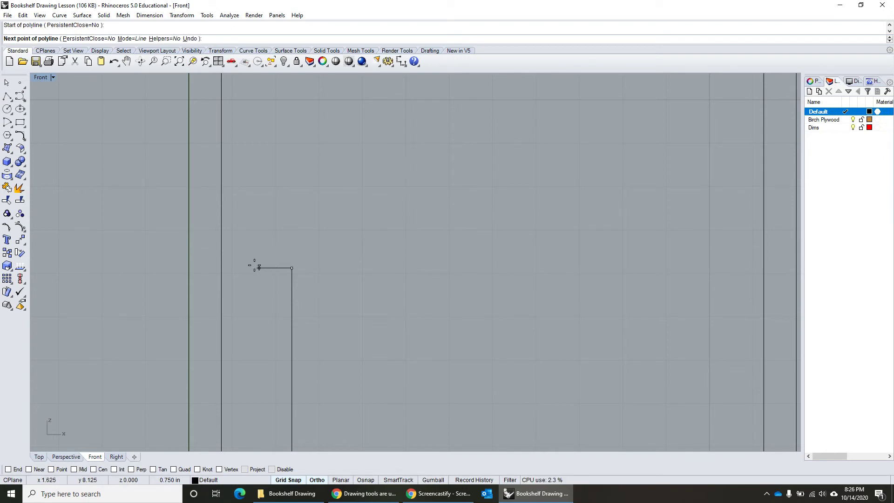
{"action": "left_click", "coordinate": [206, 268]}
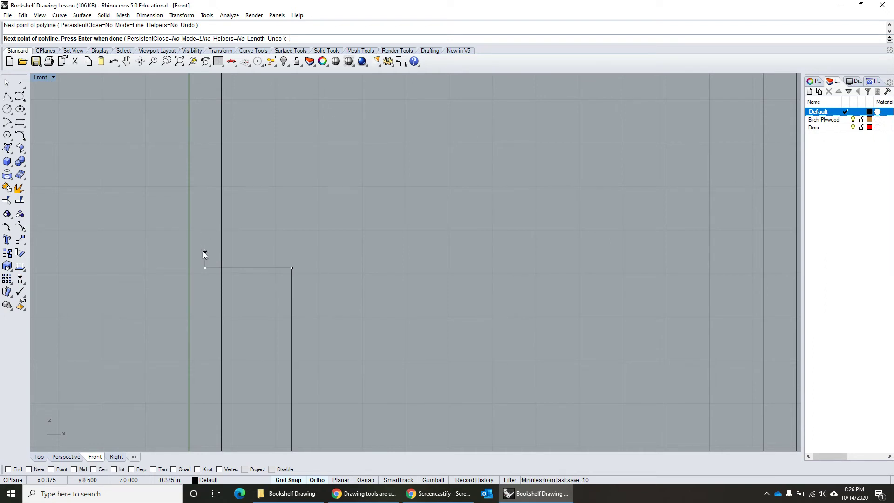
{"action": "key", "text": "Return"}
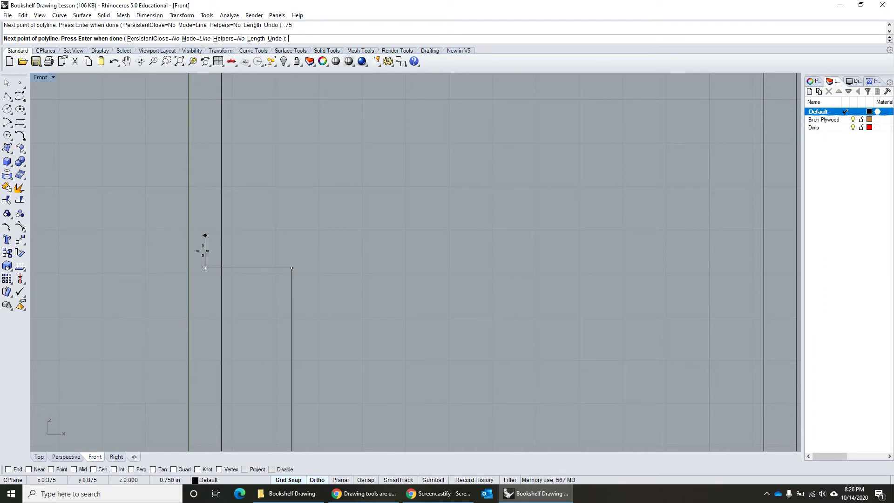
{"action": "left_click", "coordinate": [204, 238]}
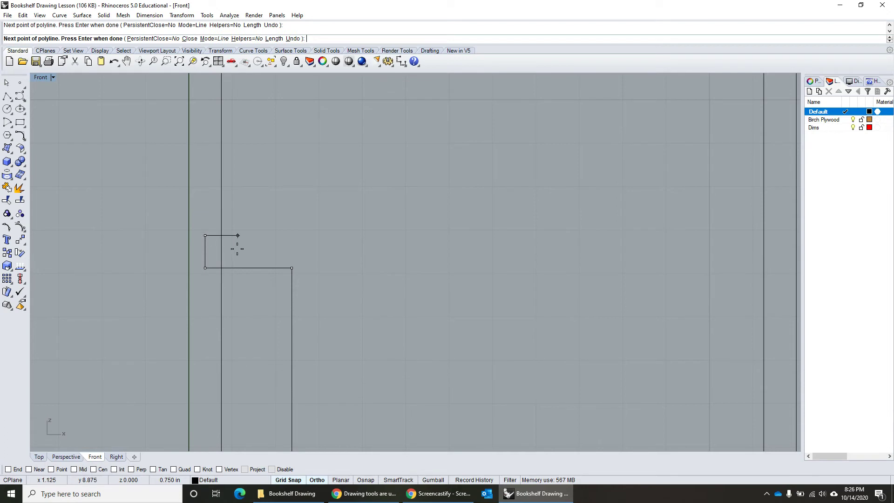
Step: Extend the shelf polyline horizontally from its upper corner to mid-thickness of the opposite side board
{"action": "scroll", "coordinate": [316, 260], "scroll_direction": "down", "scroll_amount": 3}
{"action": "right_click_drag", "start_coordinate": [351, 258], "coordinate": [282, 281]}
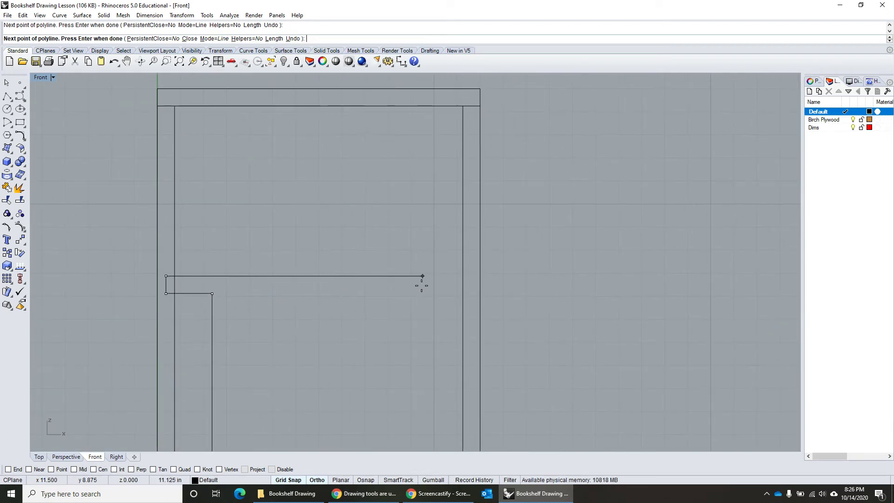
{"action": "scroll", "coordinate": [468, 282], "scroll_direction": "up", "scroll_amount": 3}
{"action": "scroll", "coordinate": [465, 280], "scroll_direction": "up", "scroll_amount": 2}
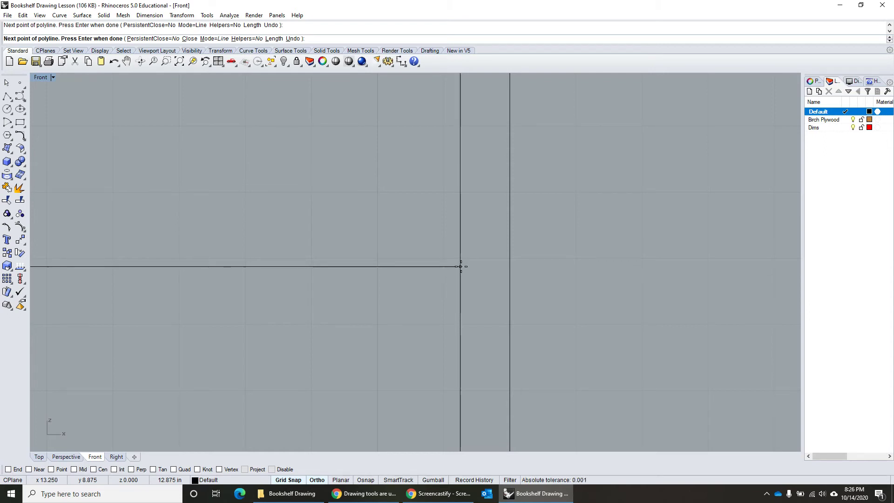
{"action": "left_click", "coordinate": [484, 267]}
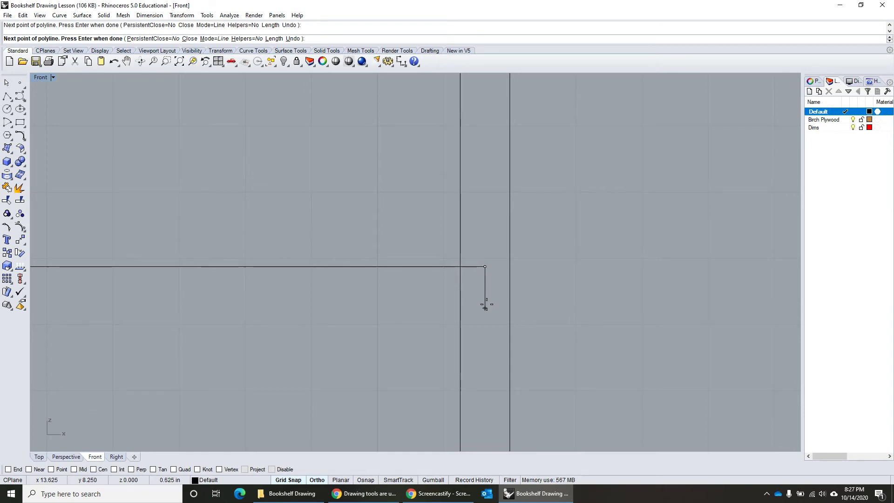
Step: Take the shelf polyline down .75 inch and close it back at its starting point on the guide line
{"action": "key", "text": "Return"}
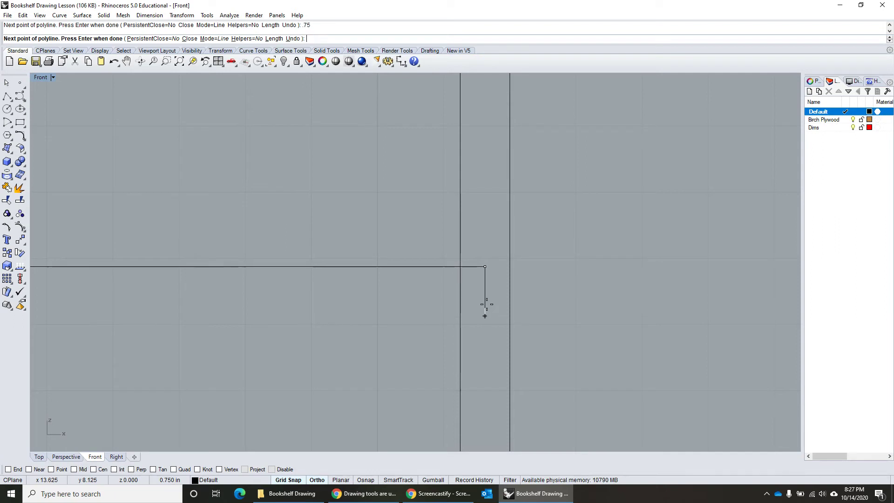
{"action": "scroll", "coordinate": [391, 313], "scroll_direction": "down", "scroll_amount": 3}
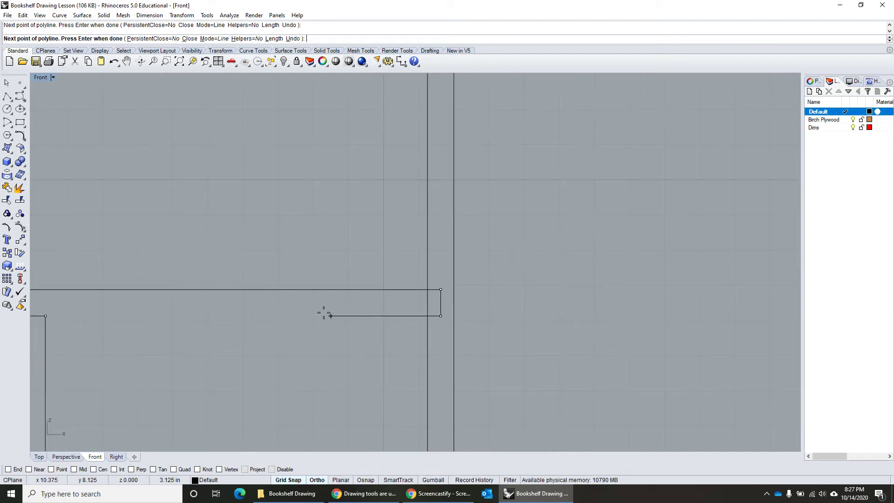
{"action": "right_click_drag", "start_coordinate": [244, 309], "coordinate": [458, 330]}
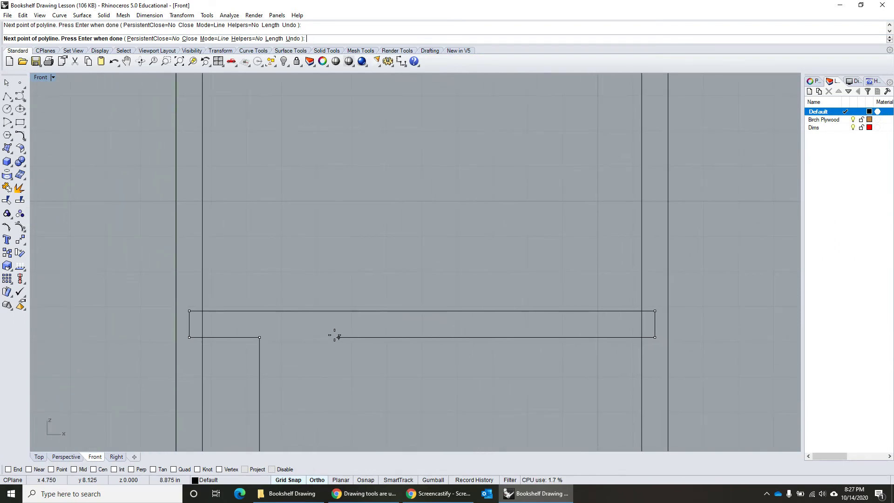
{"action": "key", "text": "Return"}
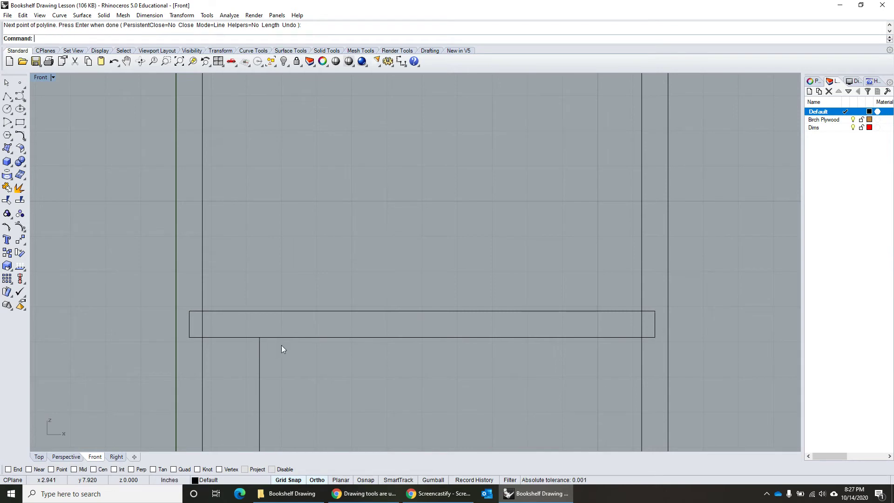
Step: Check the shelf, side, bottom and top outlines of the bookshelf by selecting each one, and clear the selection
{"action": "scroll", "coordinate": [281, 345], "scroll_direction": "down", "scroll_amount": 3}
{"action": "right_click_drag", "start_coordinate": [324, 358], "coordinate": [316, 322]}
{"action": "scroll", "coordinate": [318, 322], "scroll_direction": "down", "scroll_amount": 2}
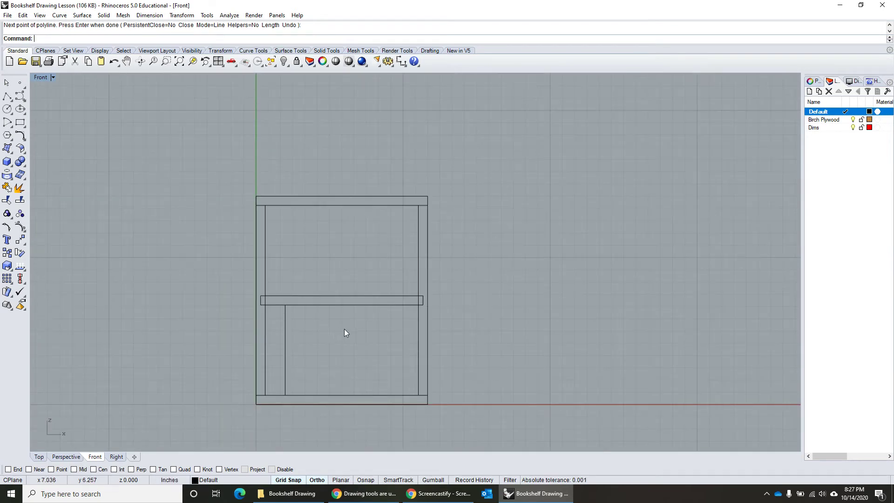
{"action": "left_click", "coordinate": [345, 305]}
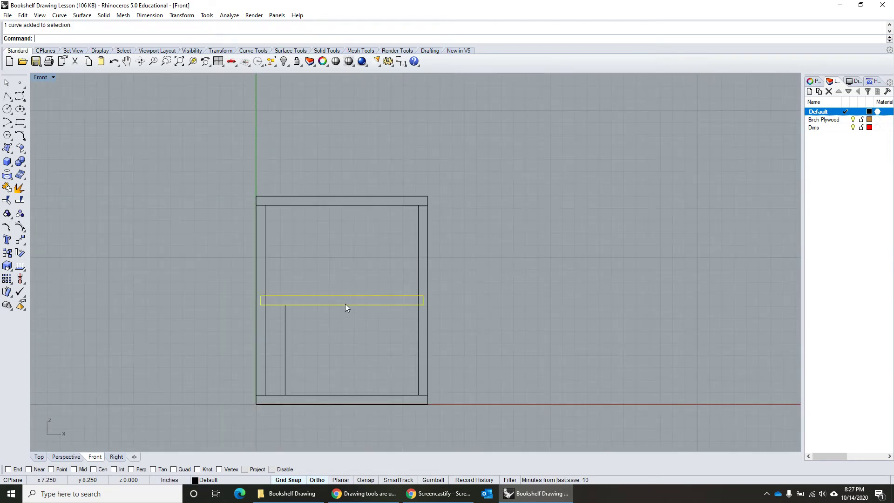
{"action": "left_click", "coordinate": [264, 345]}
{"action": "left_click", "coordinate": [320, 397]}
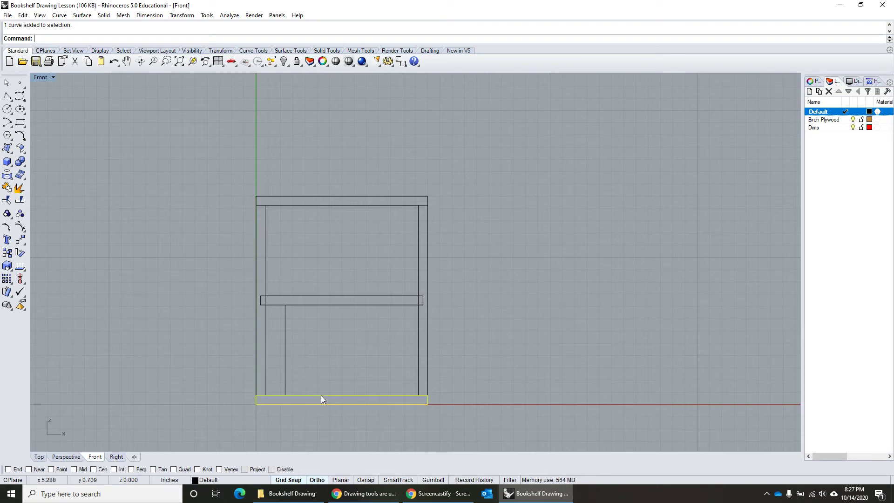
{"action": "left_click", "coordinate": [418, 364]}
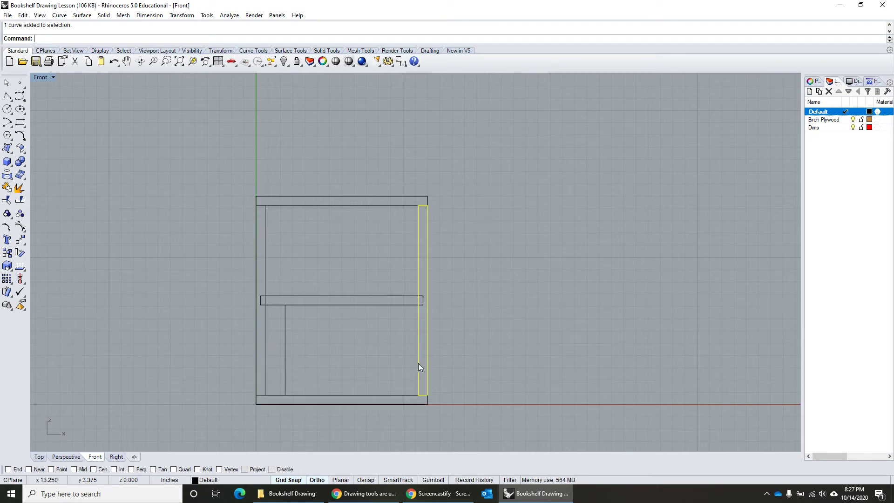
{"action": "left_click", "coordinate": [342, 206]}
{"action": "left_click", "coordinate": [344, 237]}
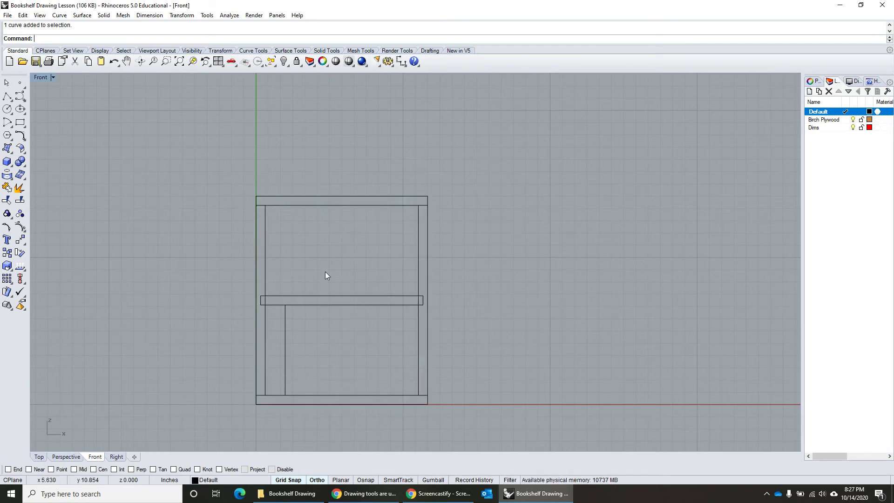
Step: Delete the vertical guide line under the middle shelf and save the drawing
{"action": "left_click", "coordinate": [287, 343]}
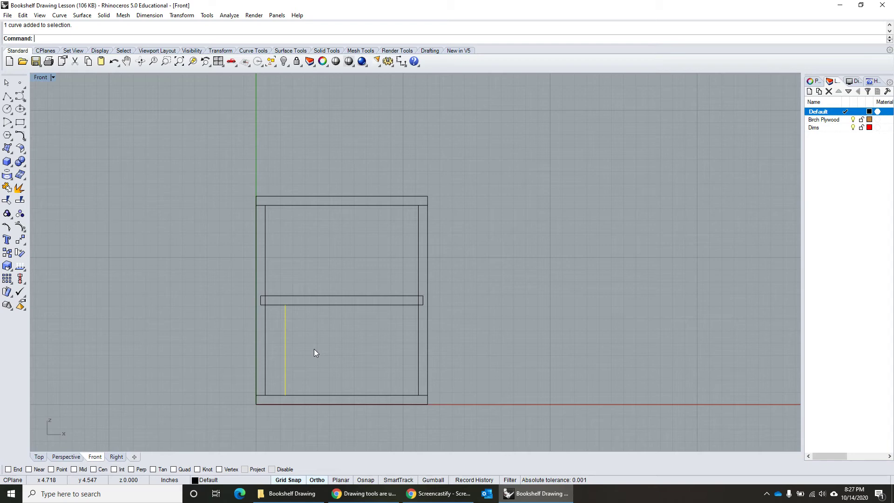
{"action": "key", "text": "Delete"}
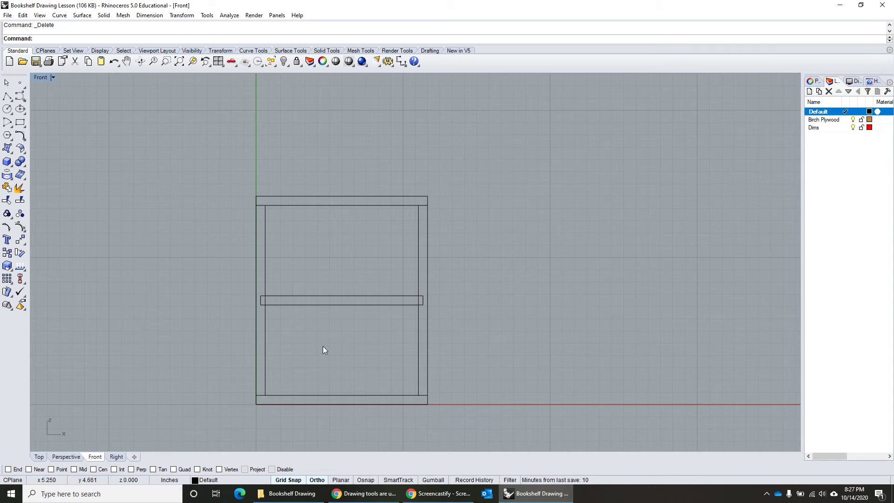
{"action": "left_click", "coordinate": [36, 62]}
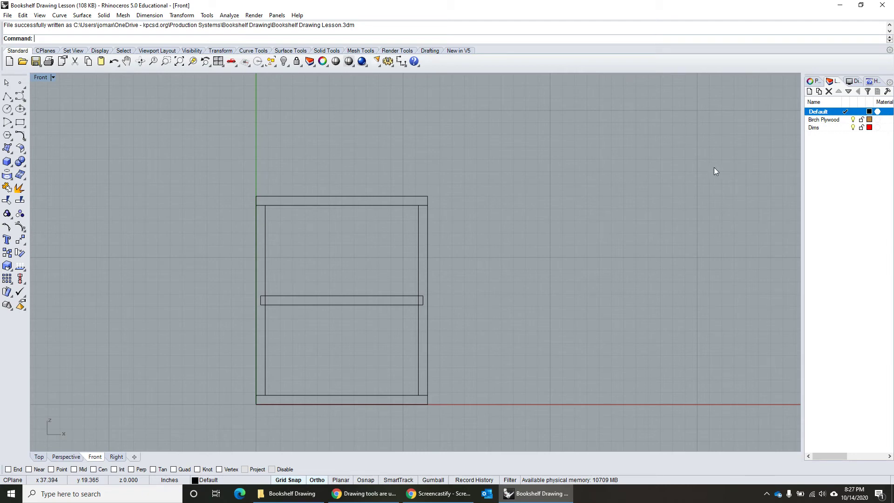
Step: Make Birch Plywood the current layer and widen the layer list and its name column
{"action": "left_click", "coordinate": [846, 120]}
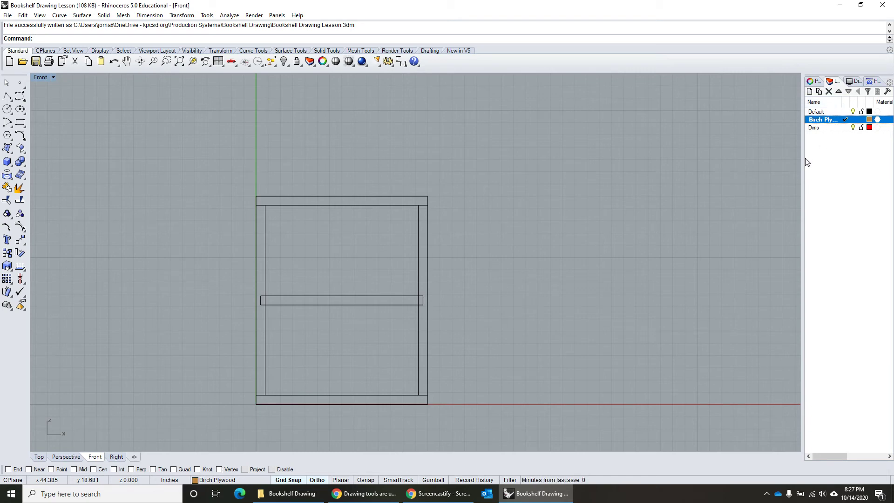
{"action": "left_click_drag", "start_coordinate": [803, 160], "coordinate": [782, 160]}
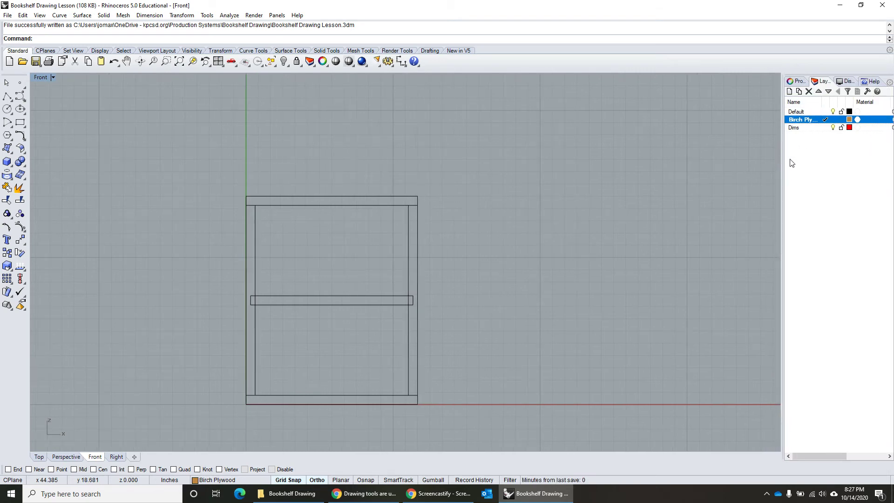
{"action": "left_click_drag", "start_coordinate": [822, 103], "coordinate": [832, 104]}
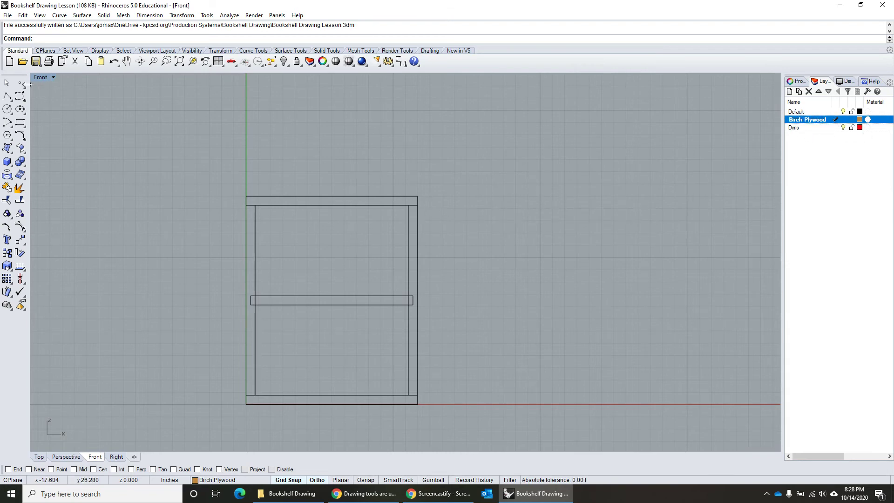
Step: Draw a short L-shaped test polyline beside the bookshelf on the Birch Plywood layer and delete it
{"action": "left_click", "coordinate": [7, 96]}
{"action": "left_click", "coordinate": [448, 176]}
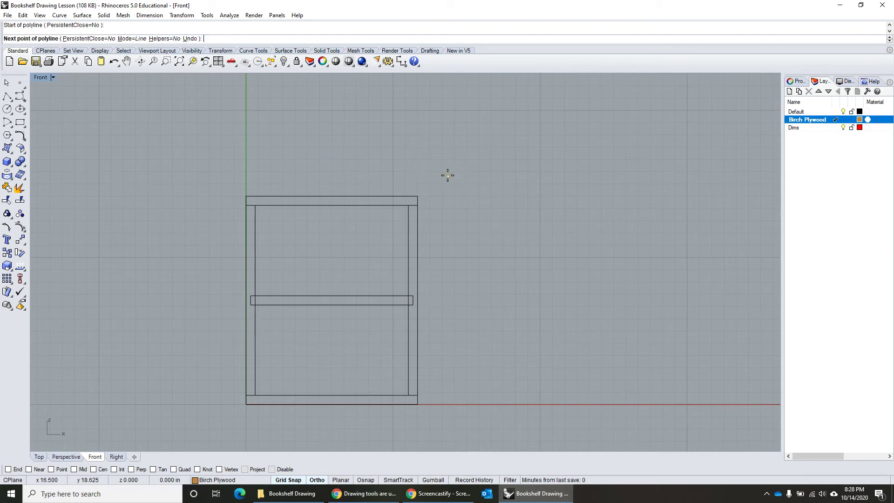
{"action": "left_click", "coordinate": [494, 212]}
{"action": "key", "text": "Return"}
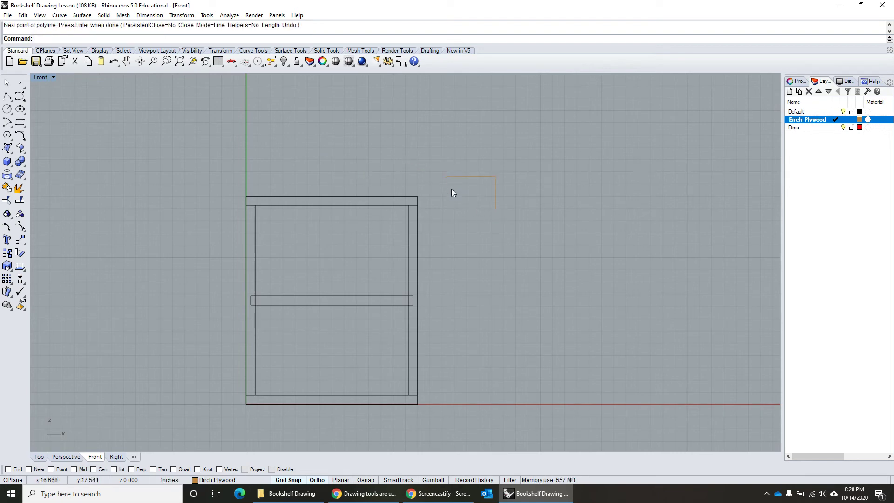
{"action": "key", "text": "Delete"}
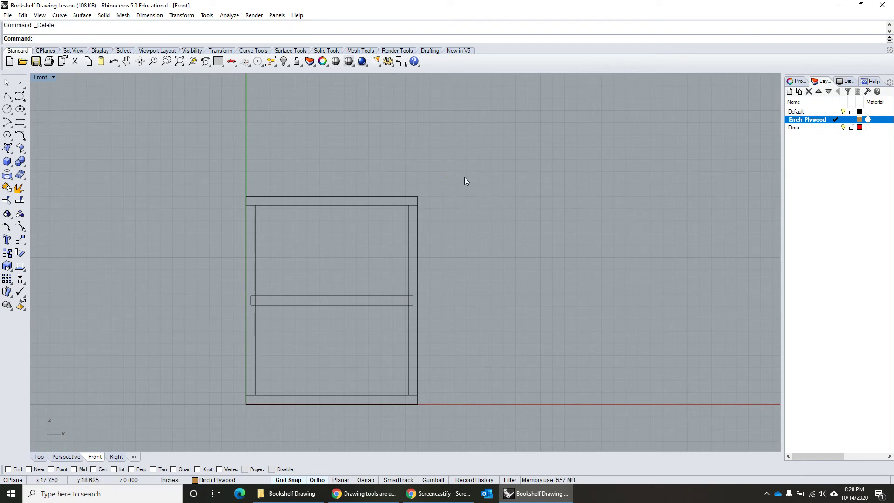
Step: Show all four viewports and start a straight solid extrusion of planar curves
{"action": "scroll", "coordinate": [383, 208], "scroll_direction": "down", "scroll_amount": 3}
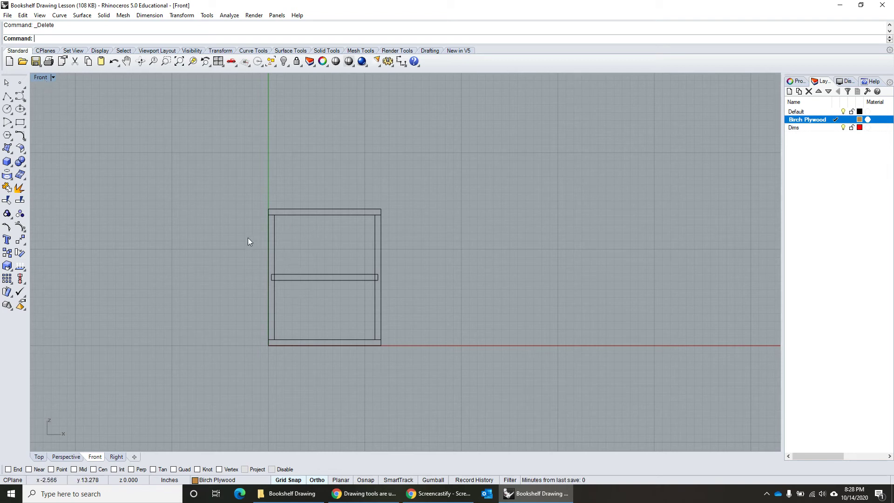
{"action": "double_click", "coordinate": [42, 78]}
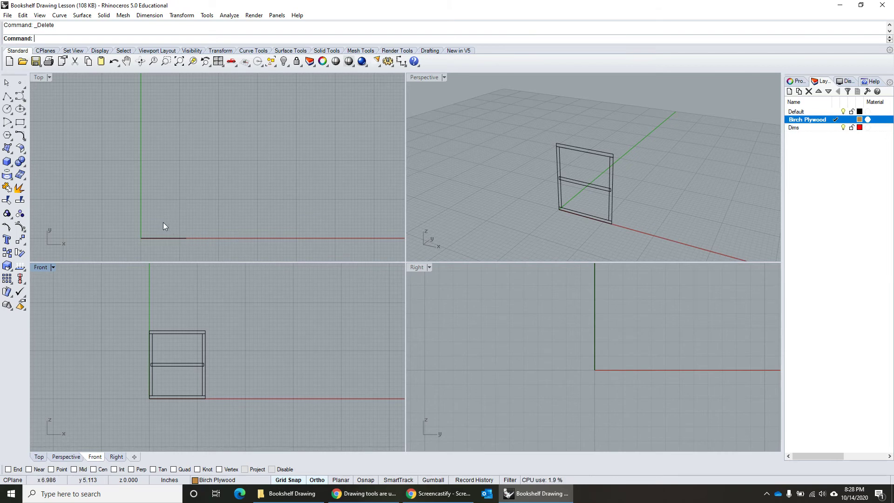
{"action": "left_click", "coordinate": [104, 16]}
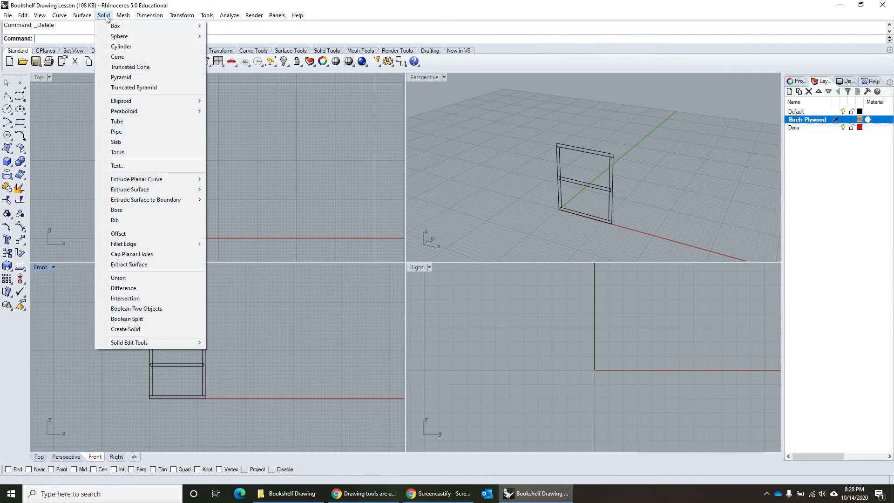
{"action": "mouse_move", "coordinate": [157, 182]}
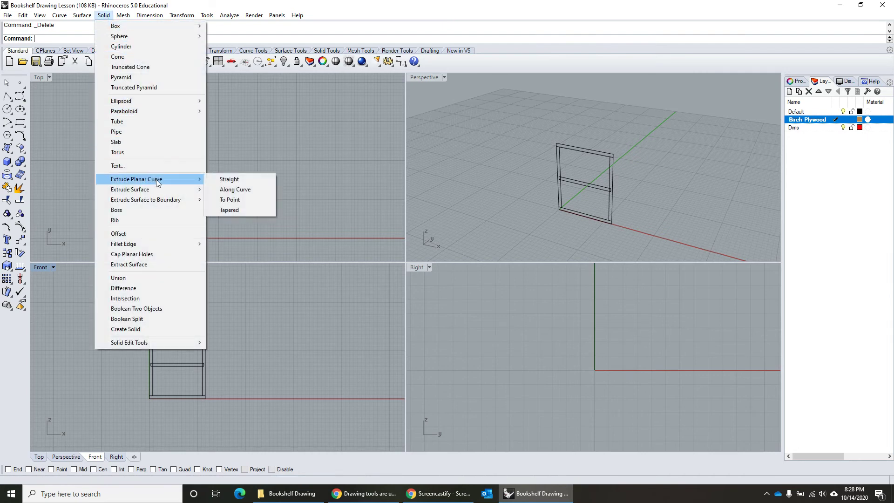
{"action": "left_click", "coordinate": [232, 181]}
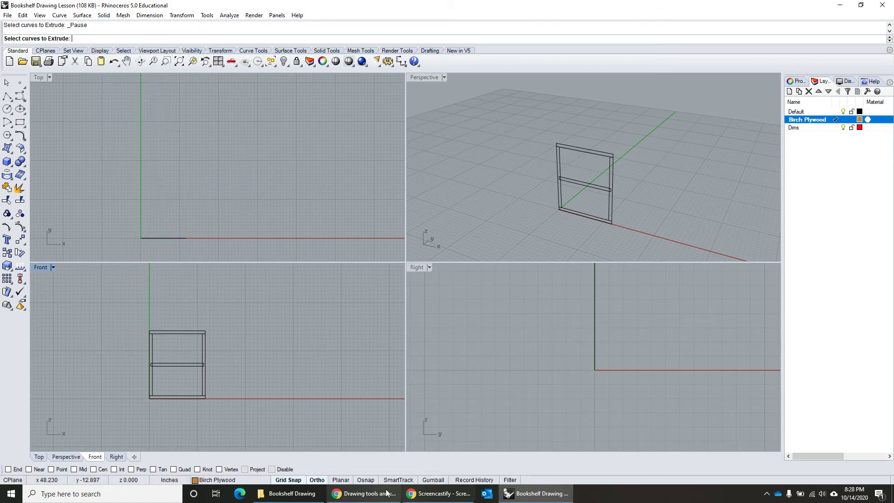
Step: Switch to Chrome and search Google for images of "extruded aluminum"
{"action": "left_click", "coordinate": [364, 493]}
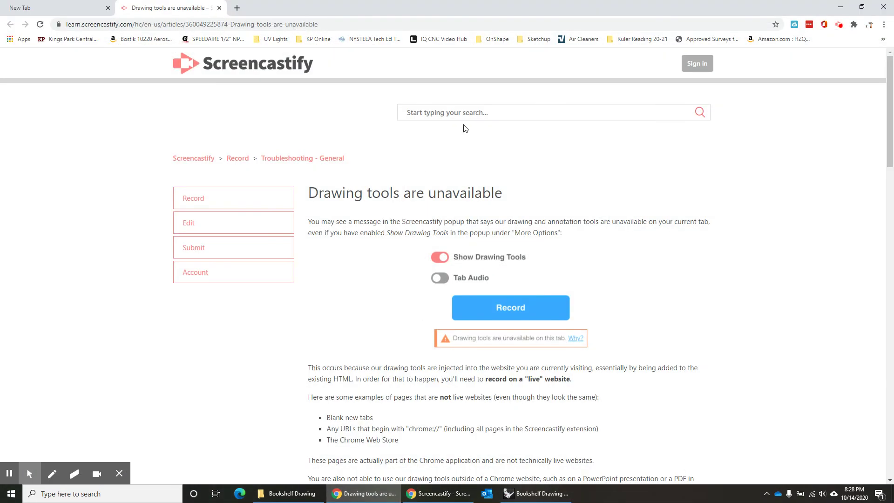
{"action": "left_click", "coordinate": [345, 24]}
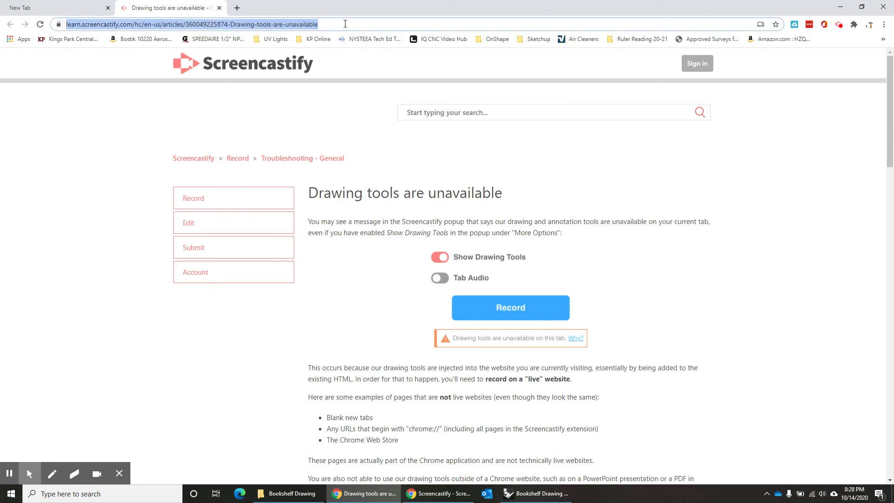
{"action": "type", "text": "extruded"}
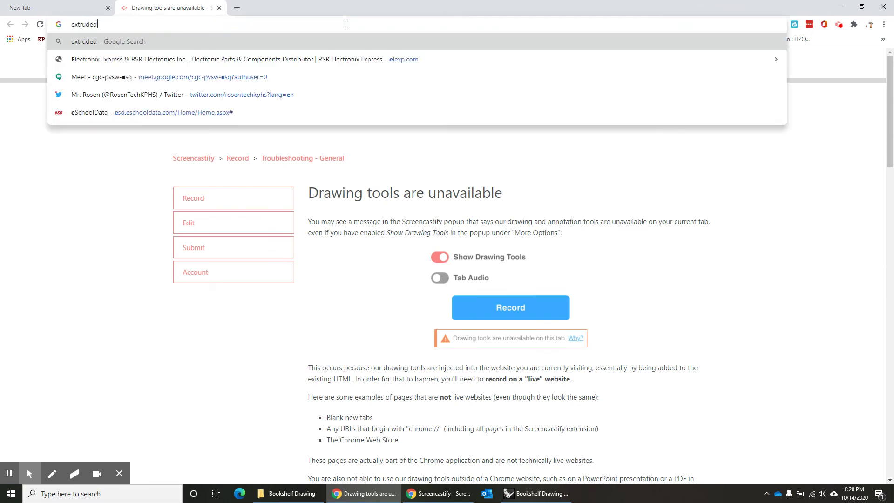
{"action": "type", "text": " aluminm"}
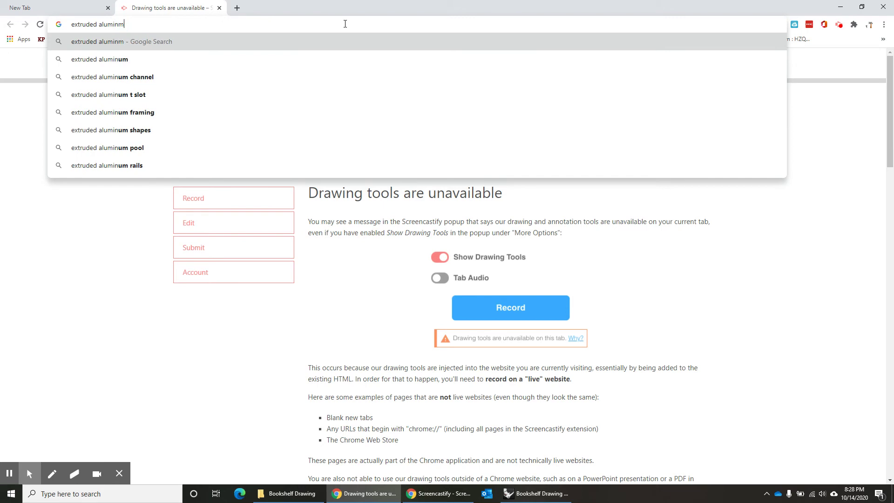
{"action": "left_click", "coordinate": [356, 59]}
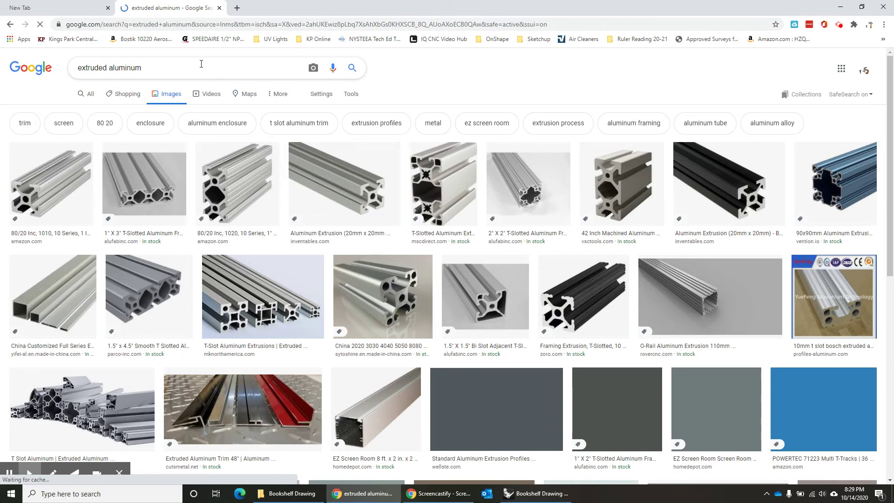
Step: Search the images for "extruded aluminum how made" and look through the results for examples of extruded profiles
{"action": "left_click", "coordinate": [174, 68]}
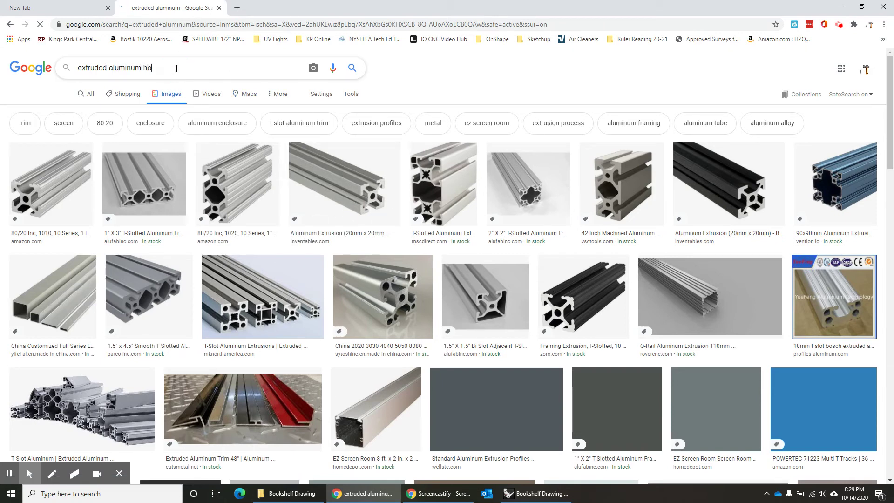
{"action": "type", "text": "how a"}
{"action": "key", "text": "BackSpace"}
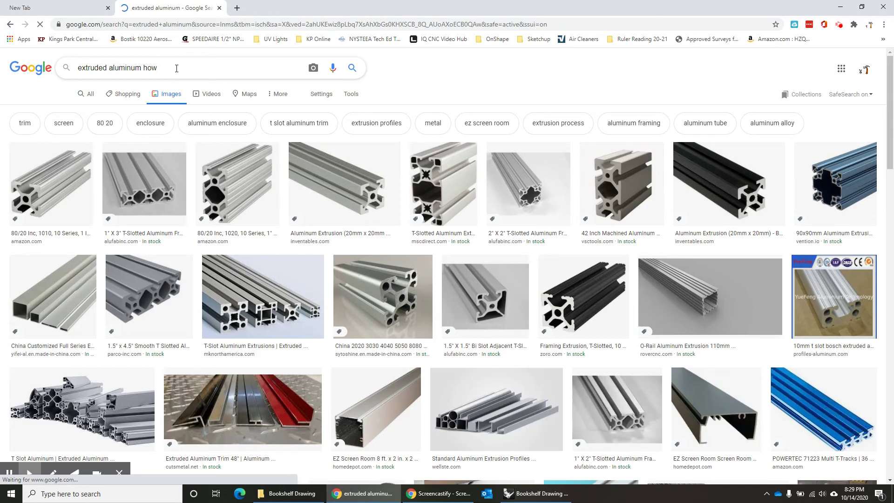
{"action": "type", "text": "made"}
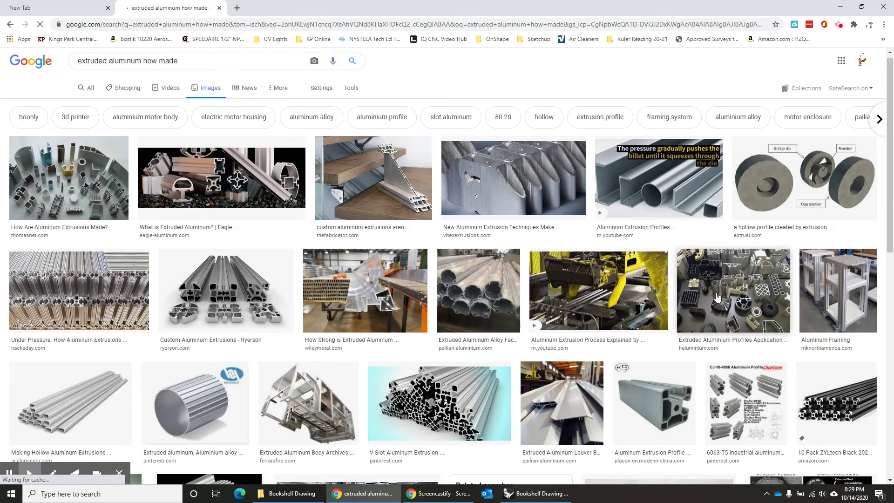
{"action": "scroll", "coordinate": [724, 297], "scroll_direction": "down", "scroll_amount": 3}
{"action": "scroll", "coordinate": [717, 296], "scroll_direction": "down", "scroll_amount": 2}
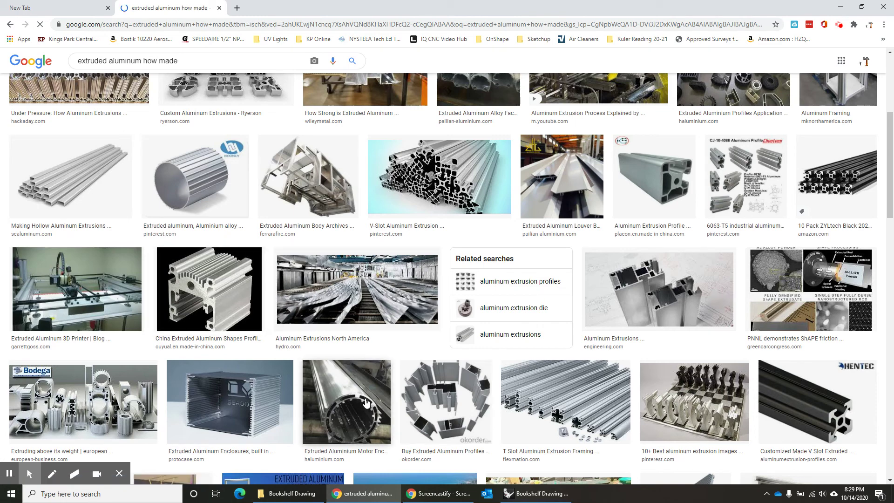
{"action": "scroll", "coordinate": [365, 372], "scroll_direction": "down", "scroll_amount": 1}
{"action": "scroll", "coordinate": [365, 373], "scroll_direction": "down", "scroll_amount": 1}
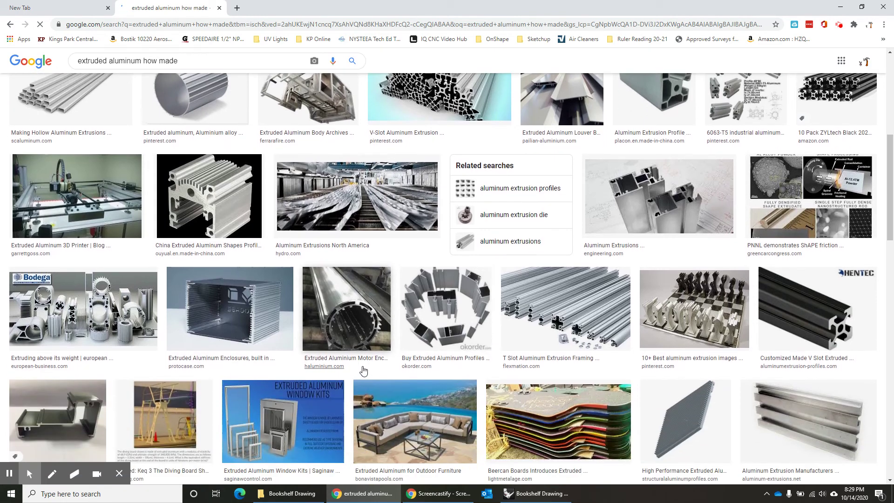
{"action": "scroll", "coordinate": [316, 272], "scroll_direction": "up", "scroll_amount": 3}
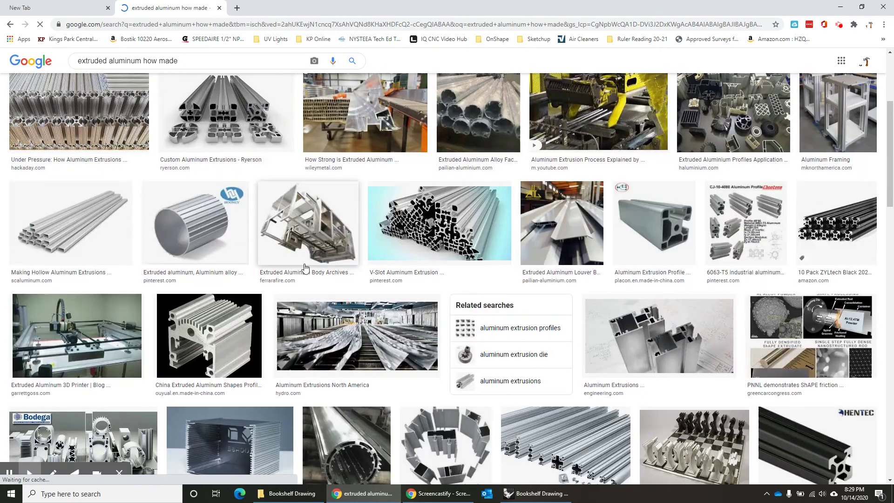
{"action": "middle_click", "coordinate": [304, 263]}
{"action": "scroll", "coordinate": [304, 263], "scroll_direction": "up", "scroll_amount": 3}
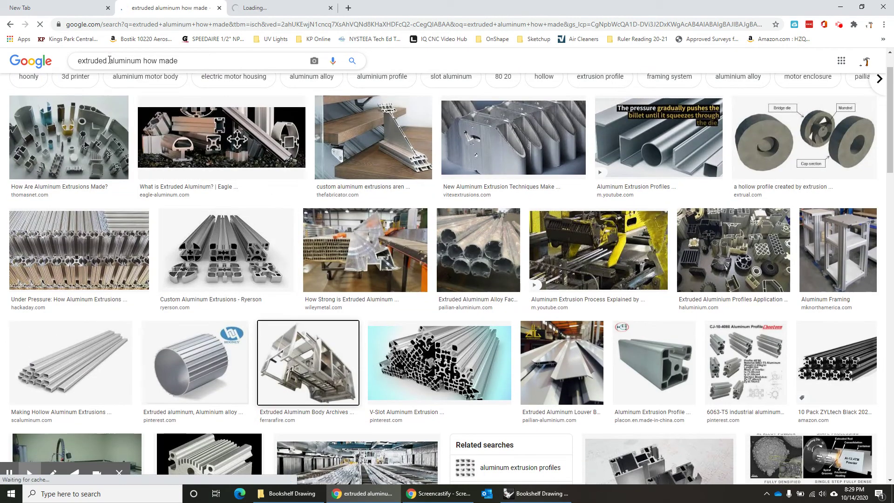
Step: Change the image search query to "extruded playdoh"
{"action": "left_click_drag", "start_coordinate": [108, 57], "coordinate": [196, 79]}
{"action": "type", "text": "p"}
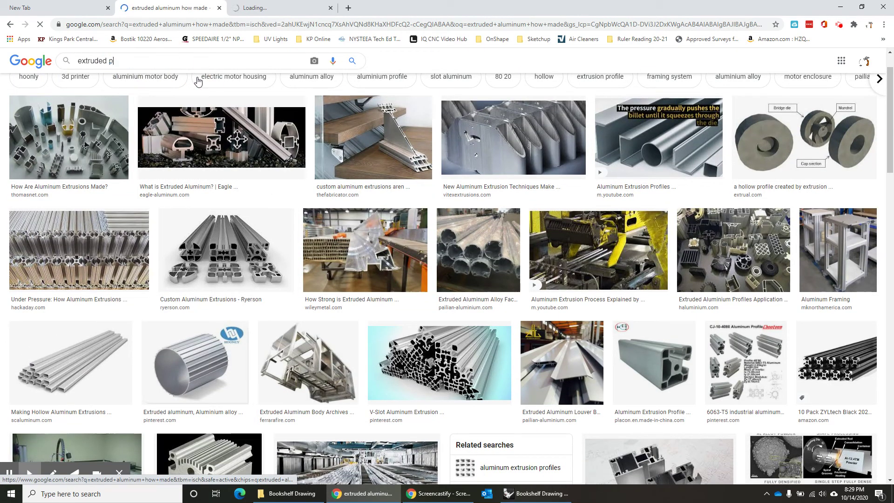
{"action": "type", "text": "laydoh"}
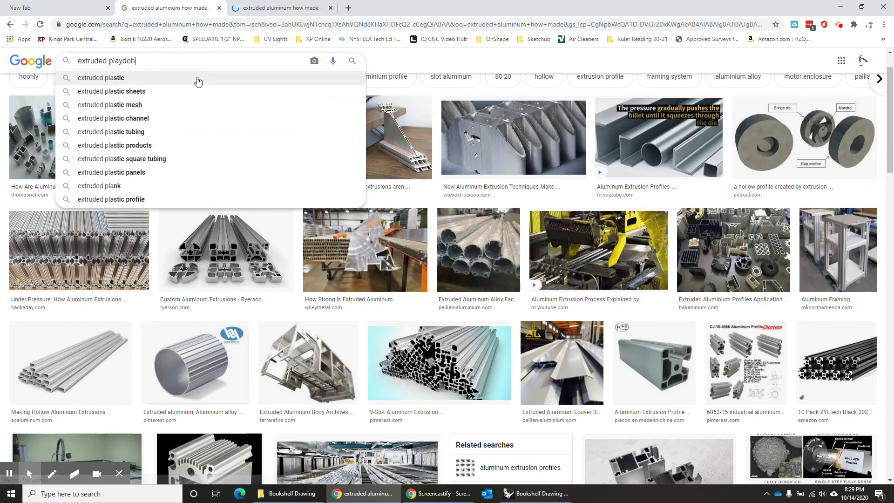